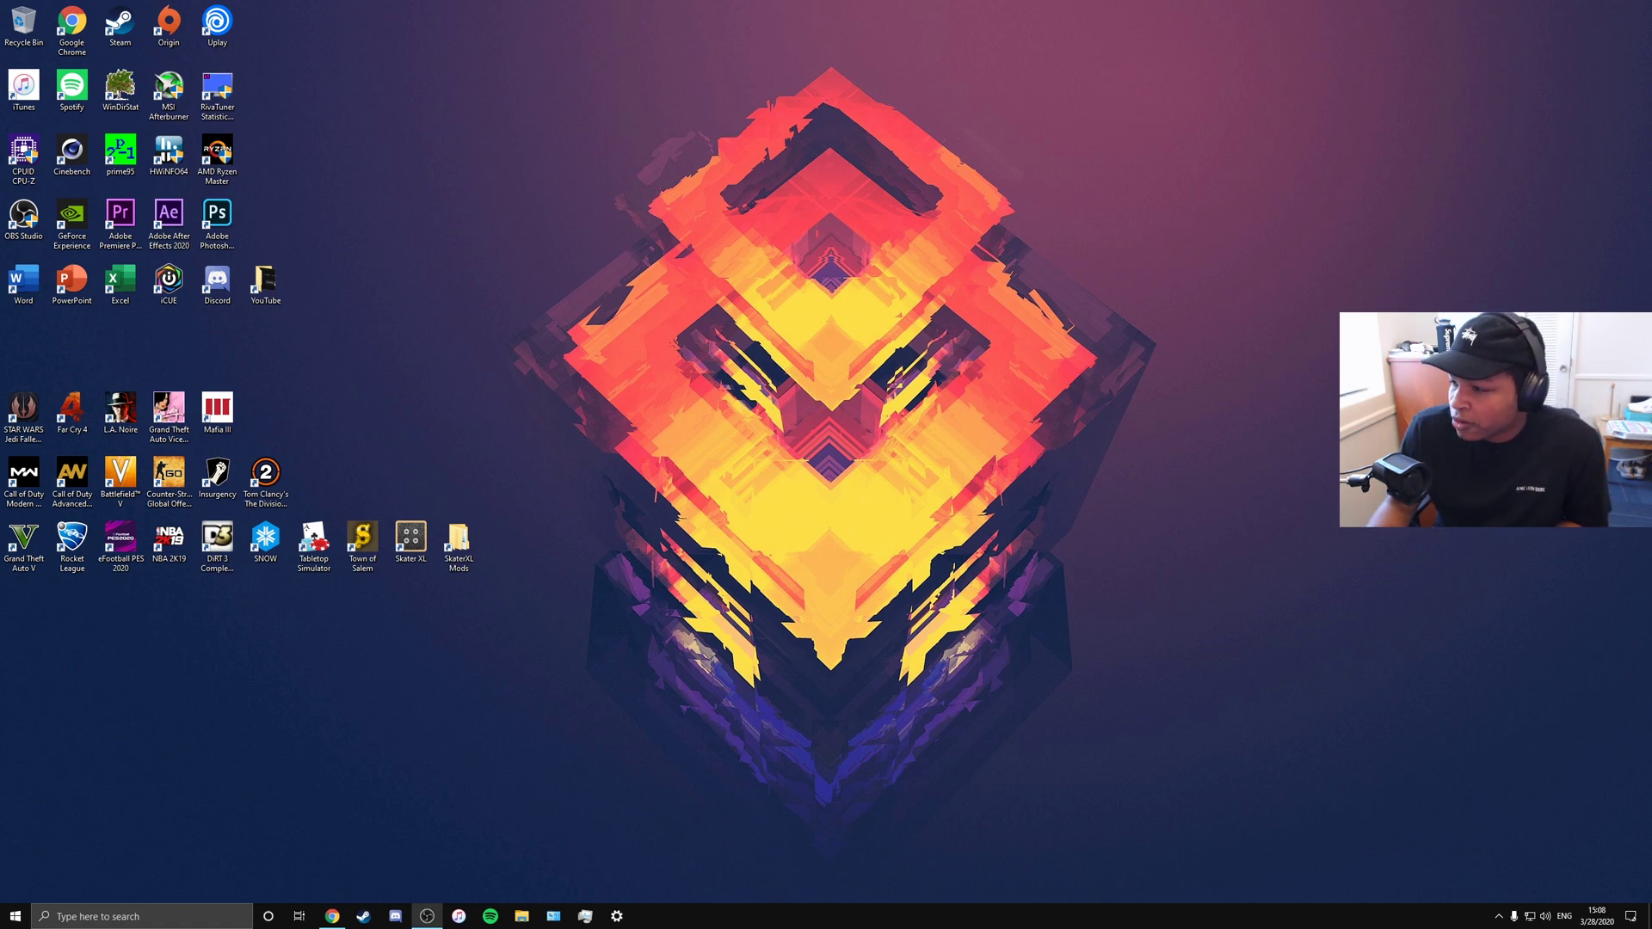
Step: Nudge the Settings window slightly to reposition it
left_click_drag(856, 199, 842, 195)
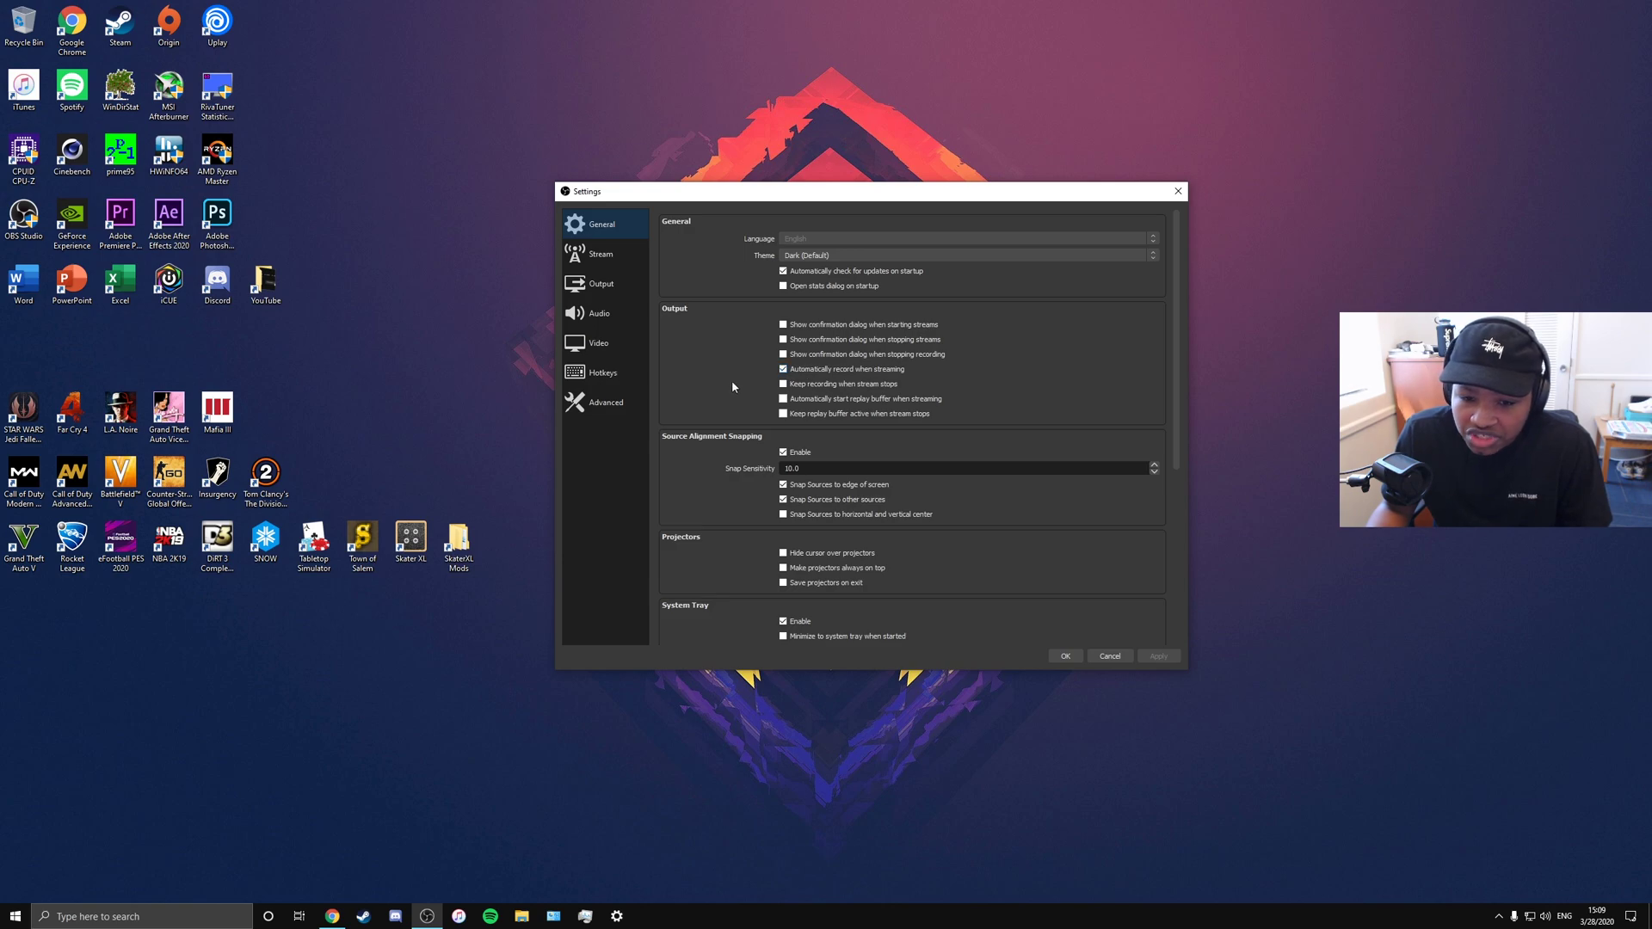
scroll(732, 381, "down", 3)
scroll(719, 396, "down", 2)
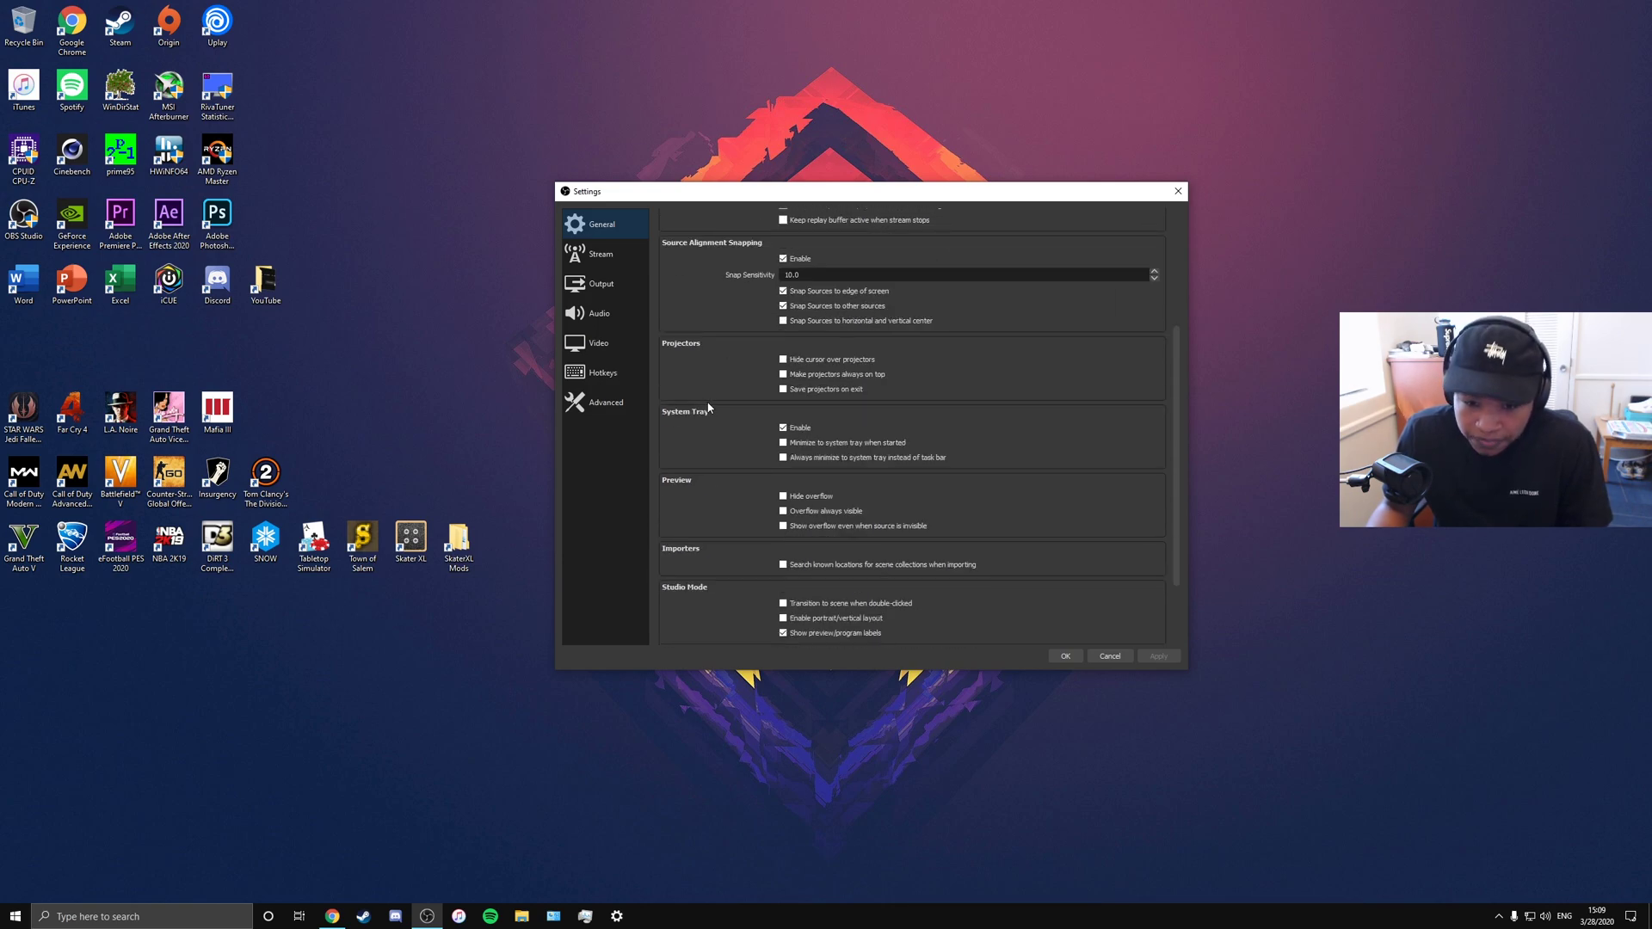
scroll(707, 409, "down", 1)
scroll(707, 401, "down", 2)
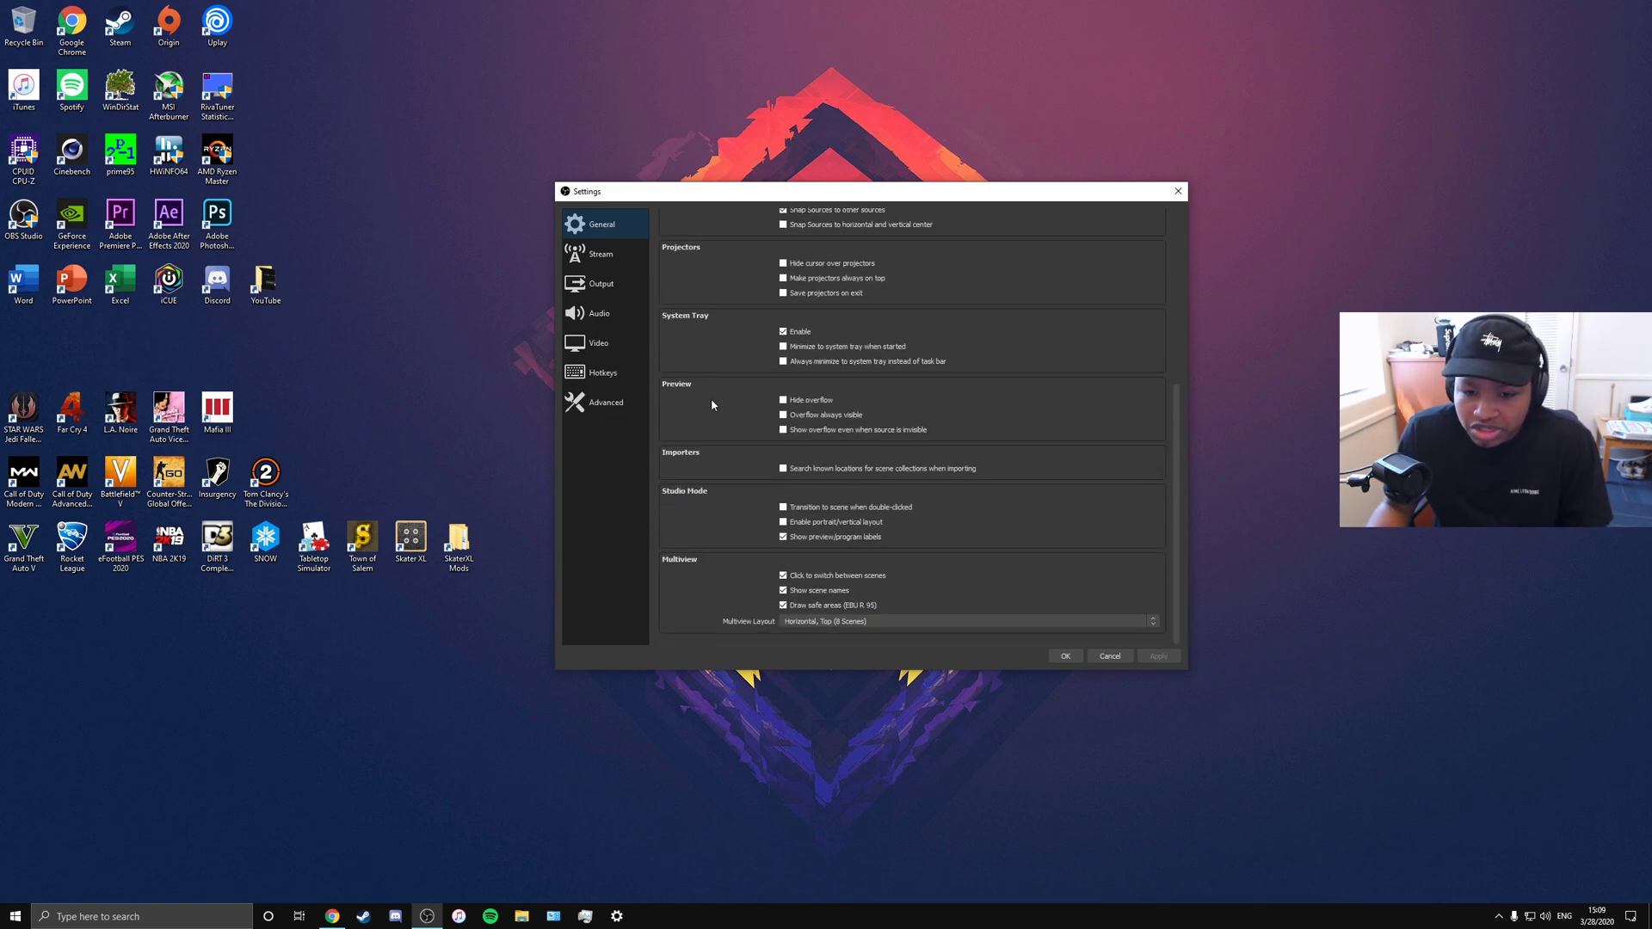
scroll(712, 403, "up", 3)
scroll(711, 387, "up", 3)
Step: In Stream settings, disable Bandwidth Test Mode and apply, leaving Twitch chat add-ons unchanged
left_click(613, 254)
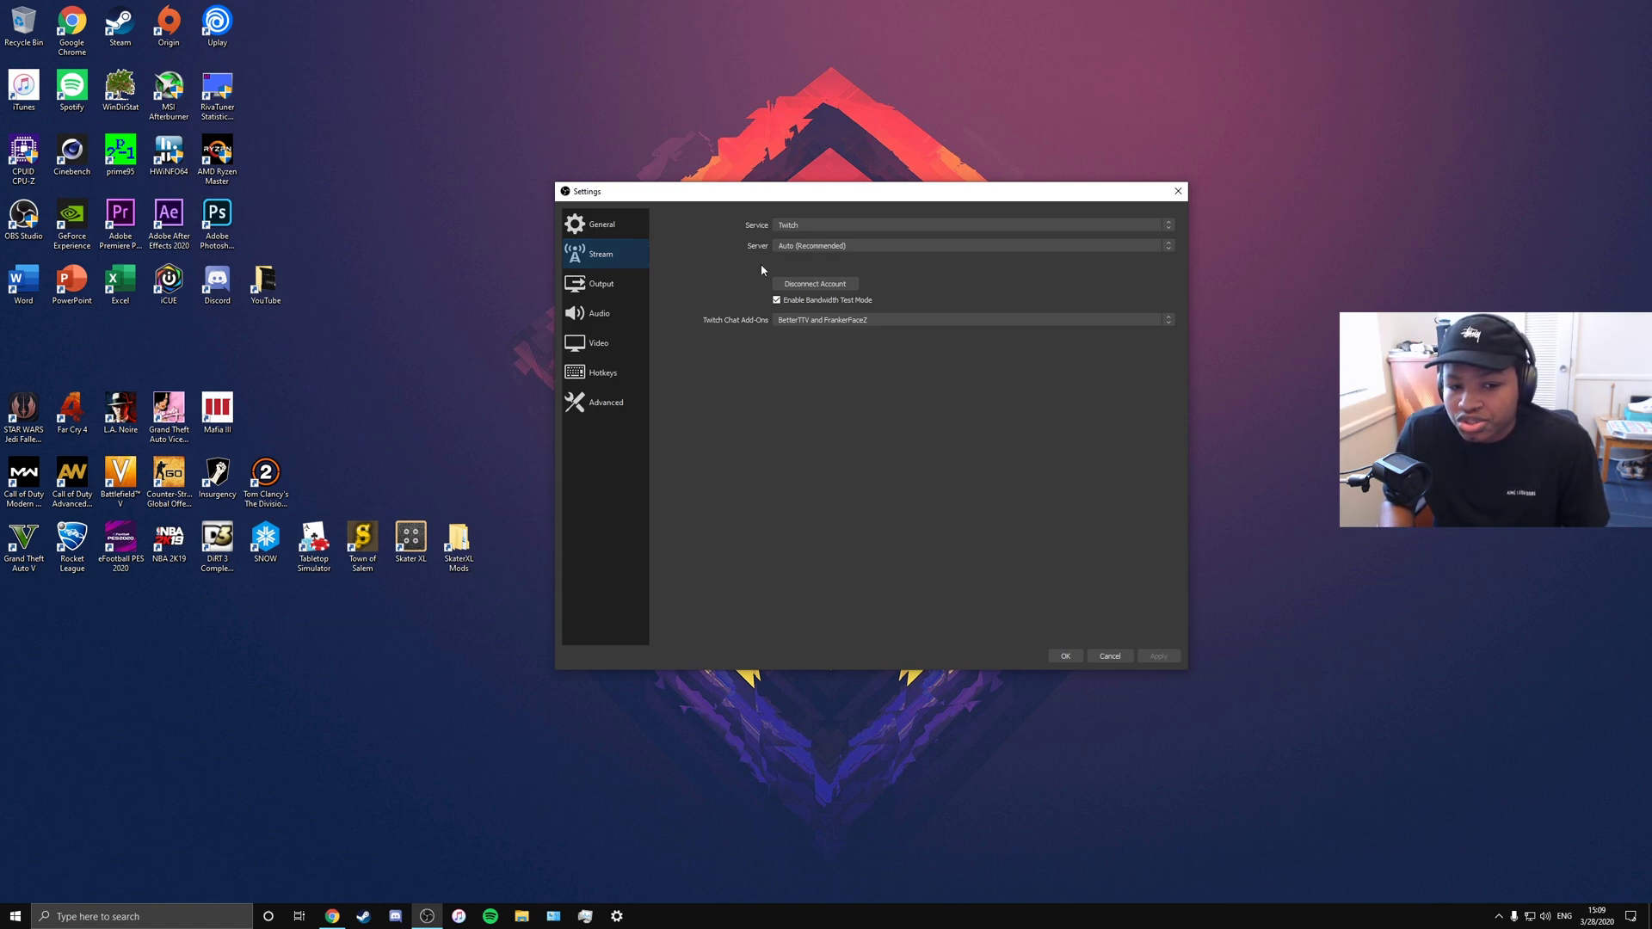
left_click(826, 301)
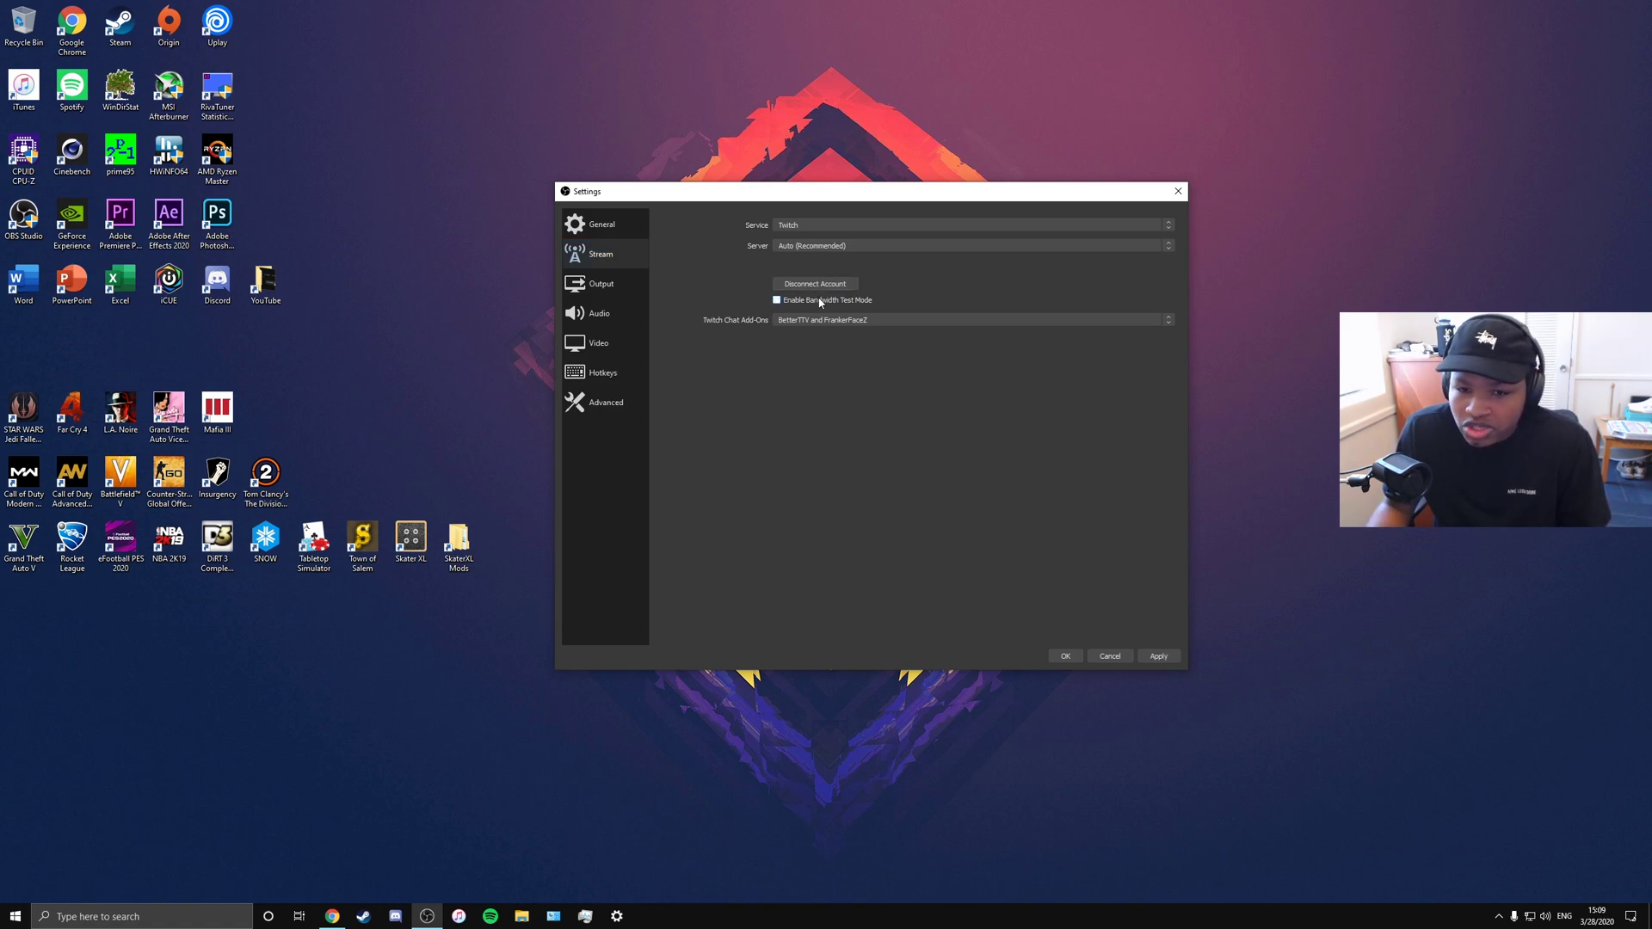
left_click(1159, 655)
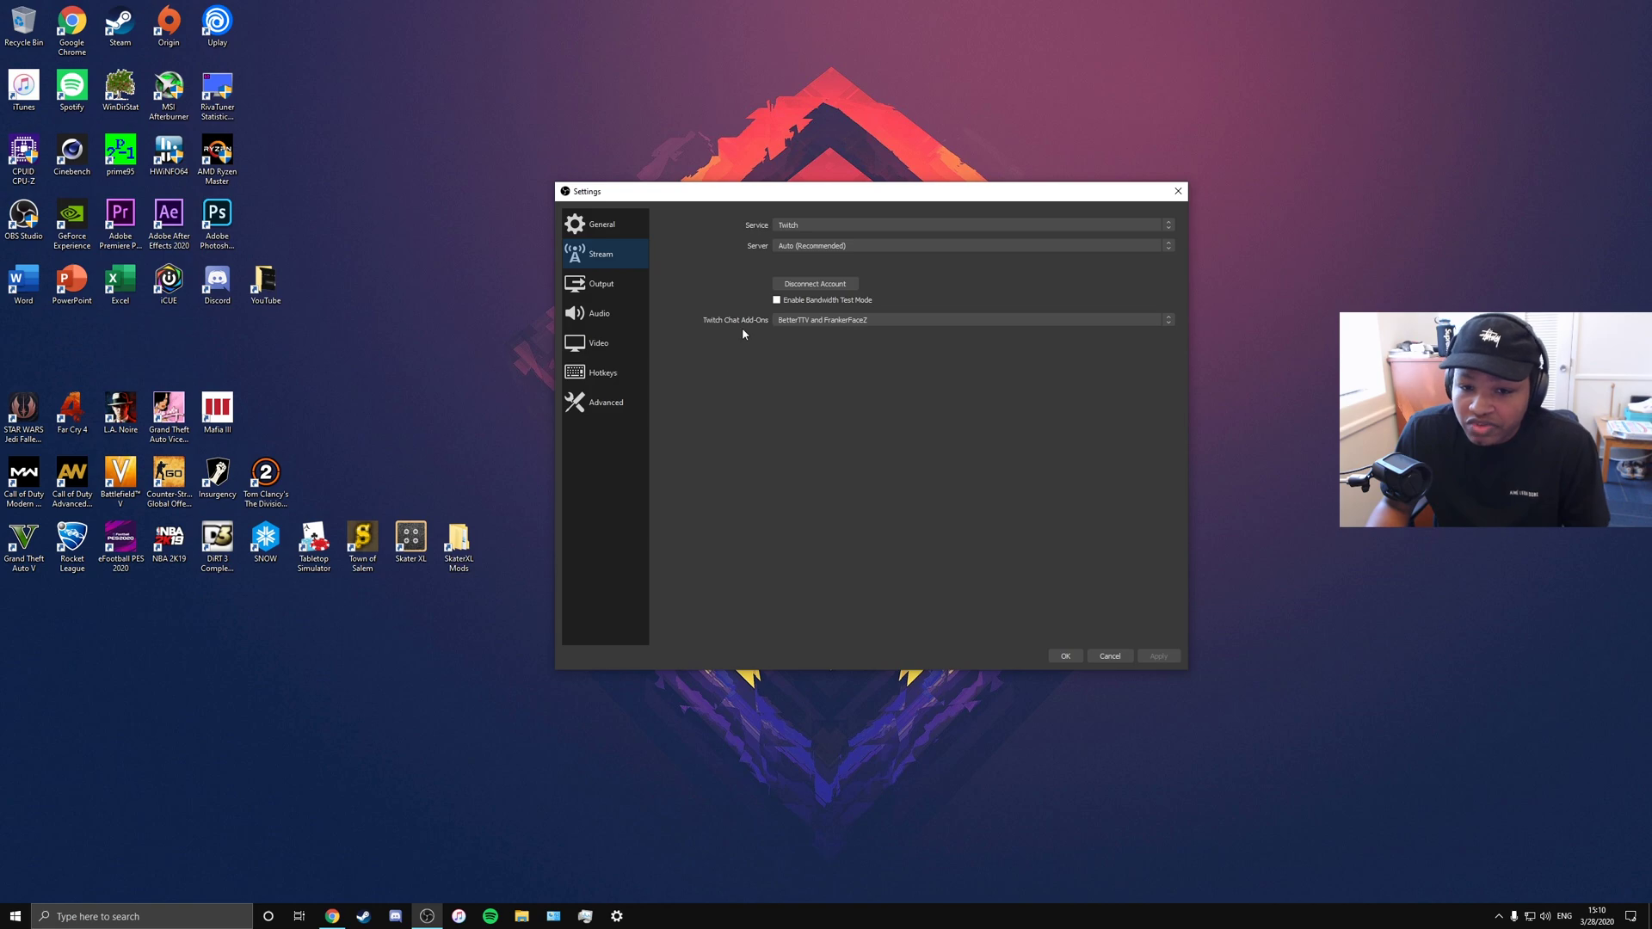
left_click(827, 320)
left_click(824, 365)
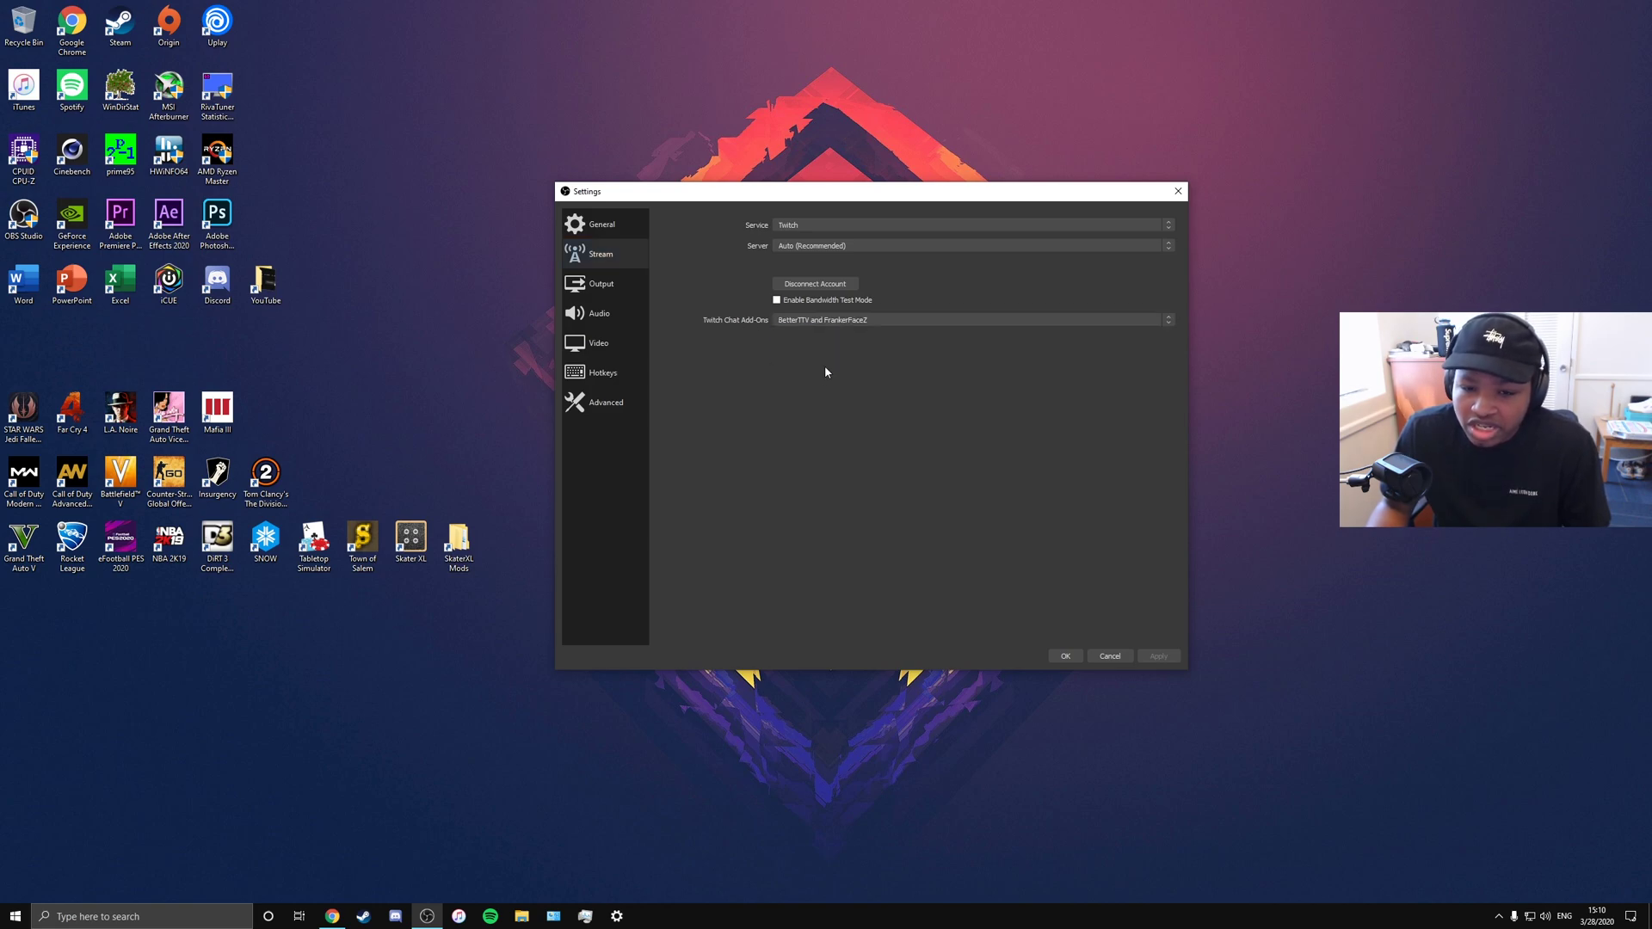
Step: Show the Video settings, locked at 1920x1080 and 60 FPS while output is active
left_click(597, 342)
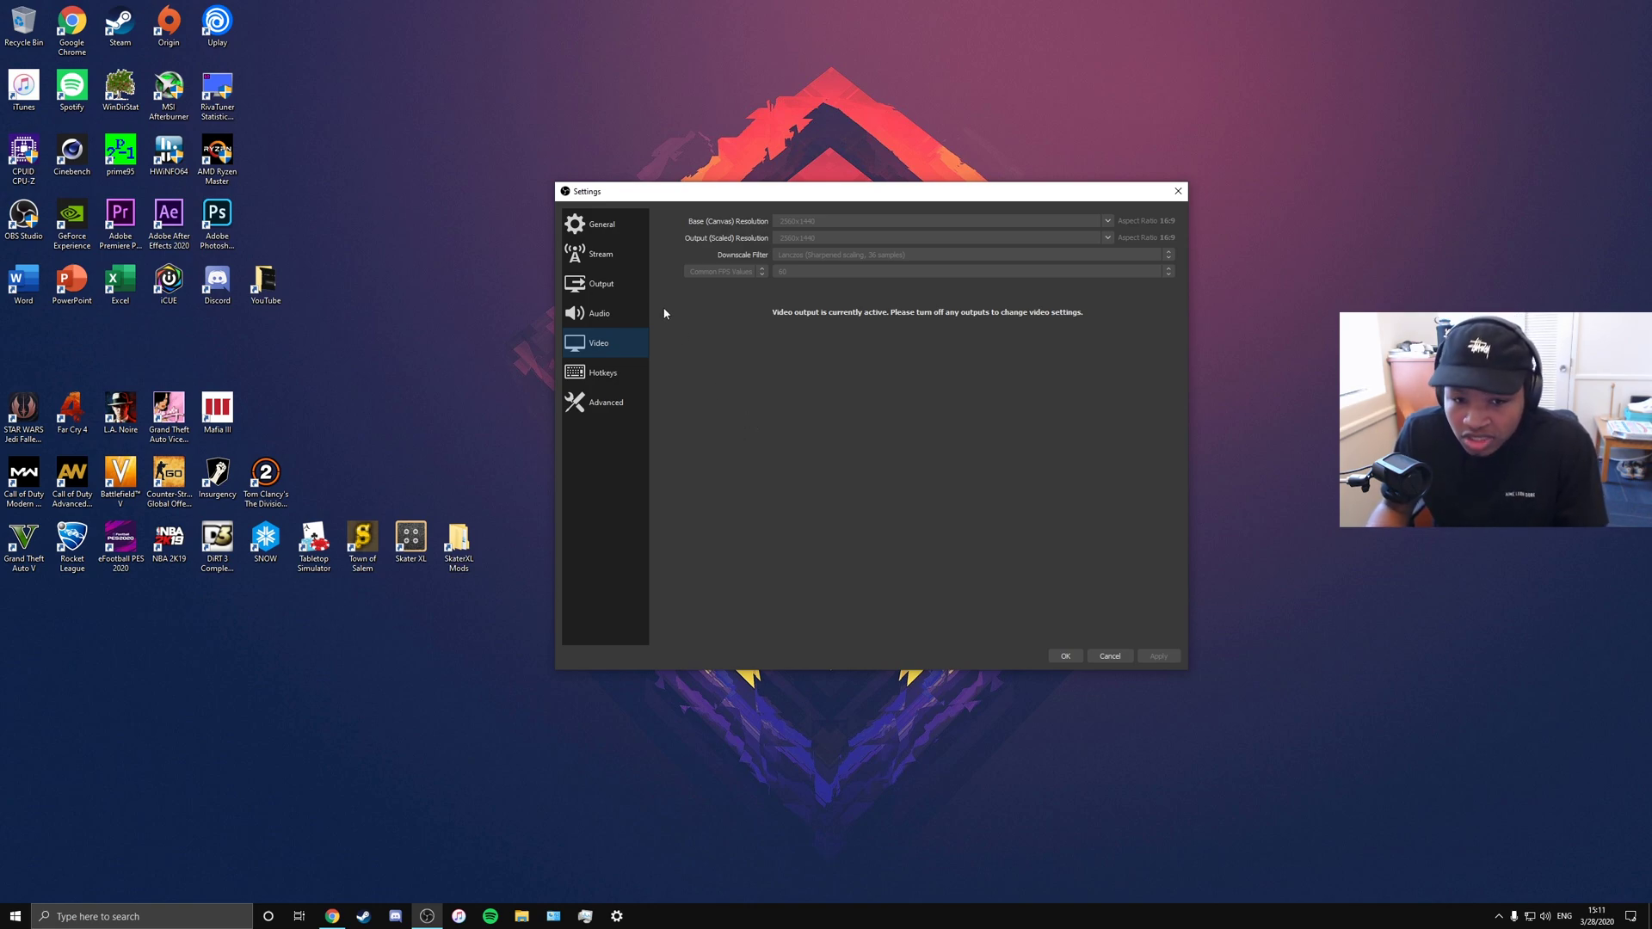
Step: Review the Output page's Streaming and Recording tabs, then bring up File Explorer
left_click(600, 286)
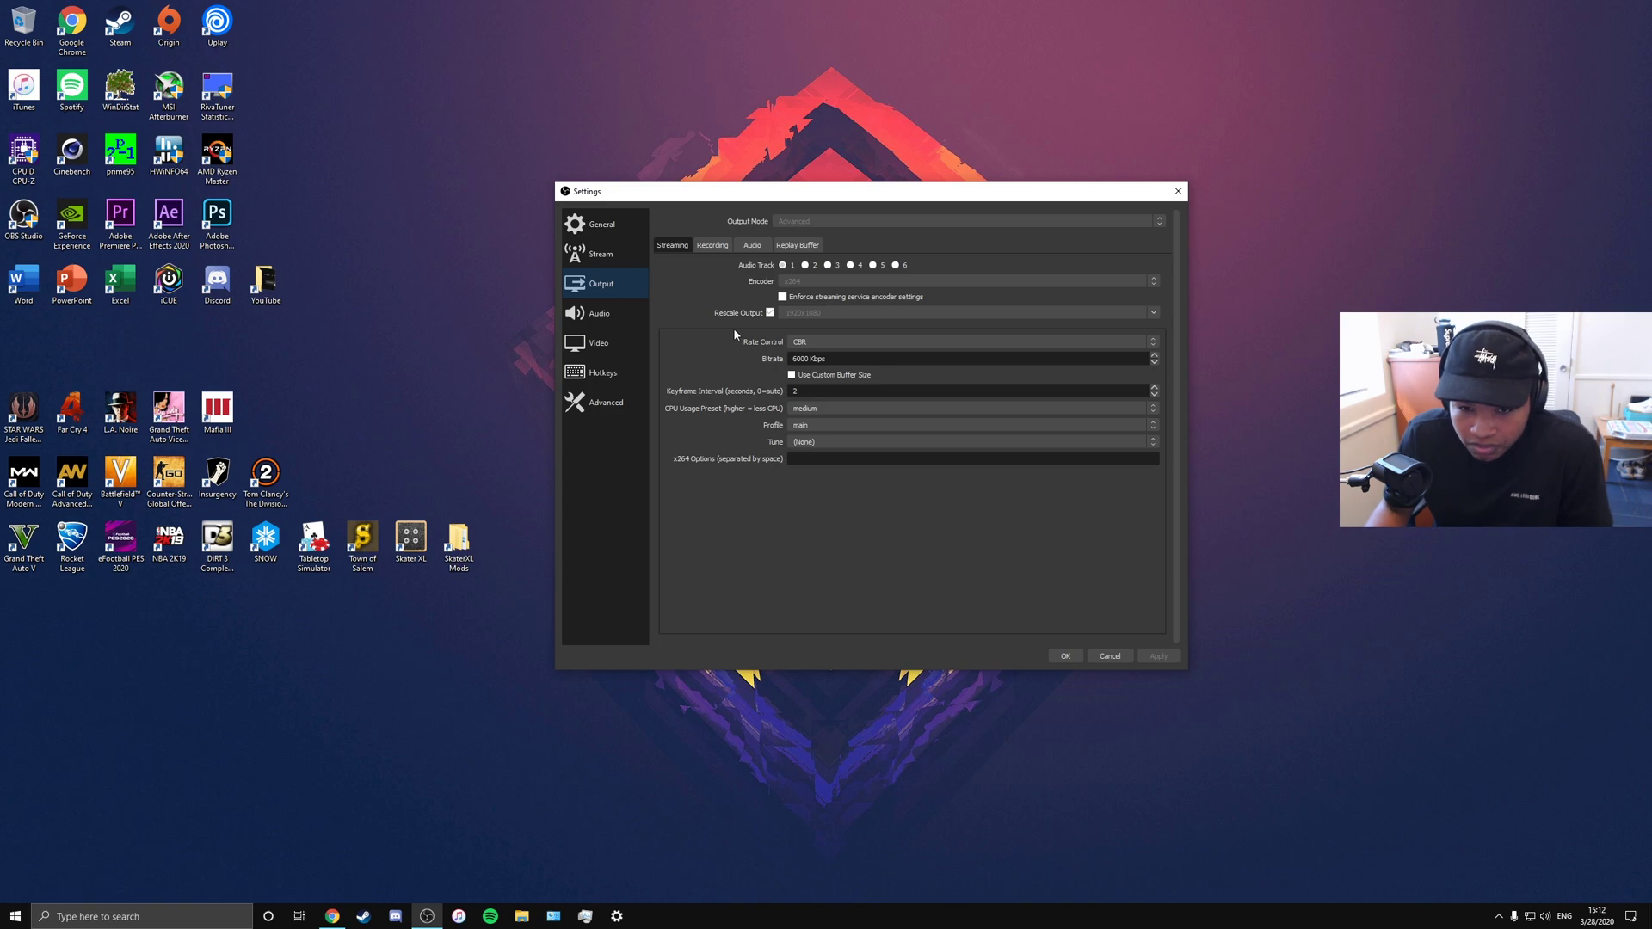
left_click(714, 246)
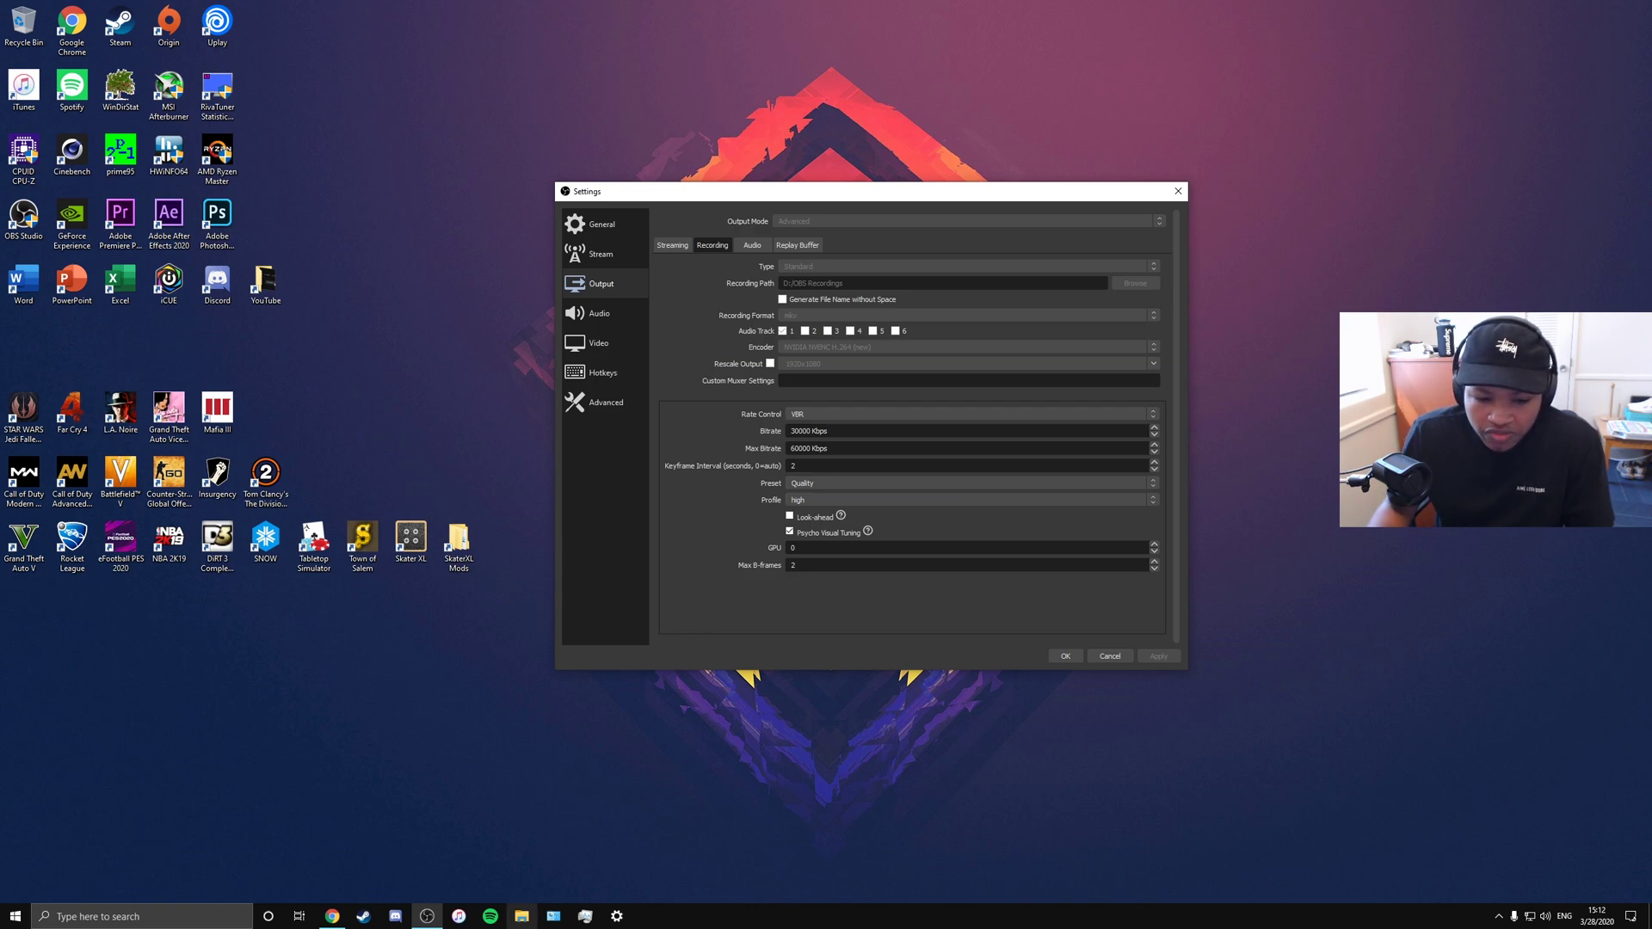
left_click(520, 918)
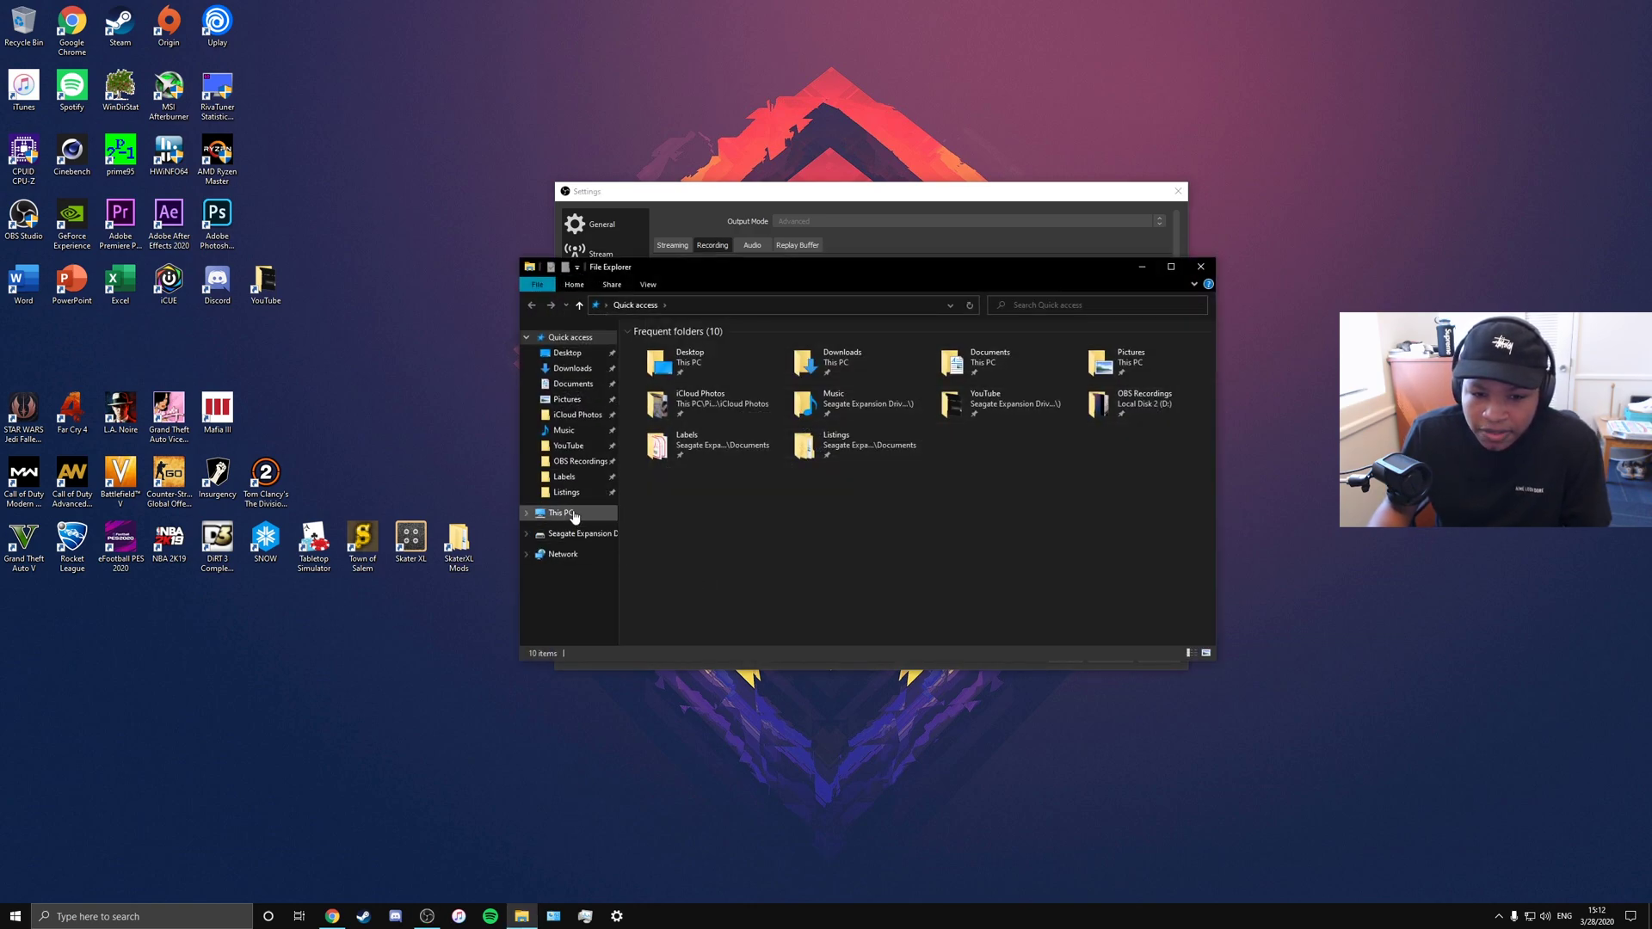
Step: Select Local Disk (D:) under This PC, then close File Explorer
left_click(1031, 489)
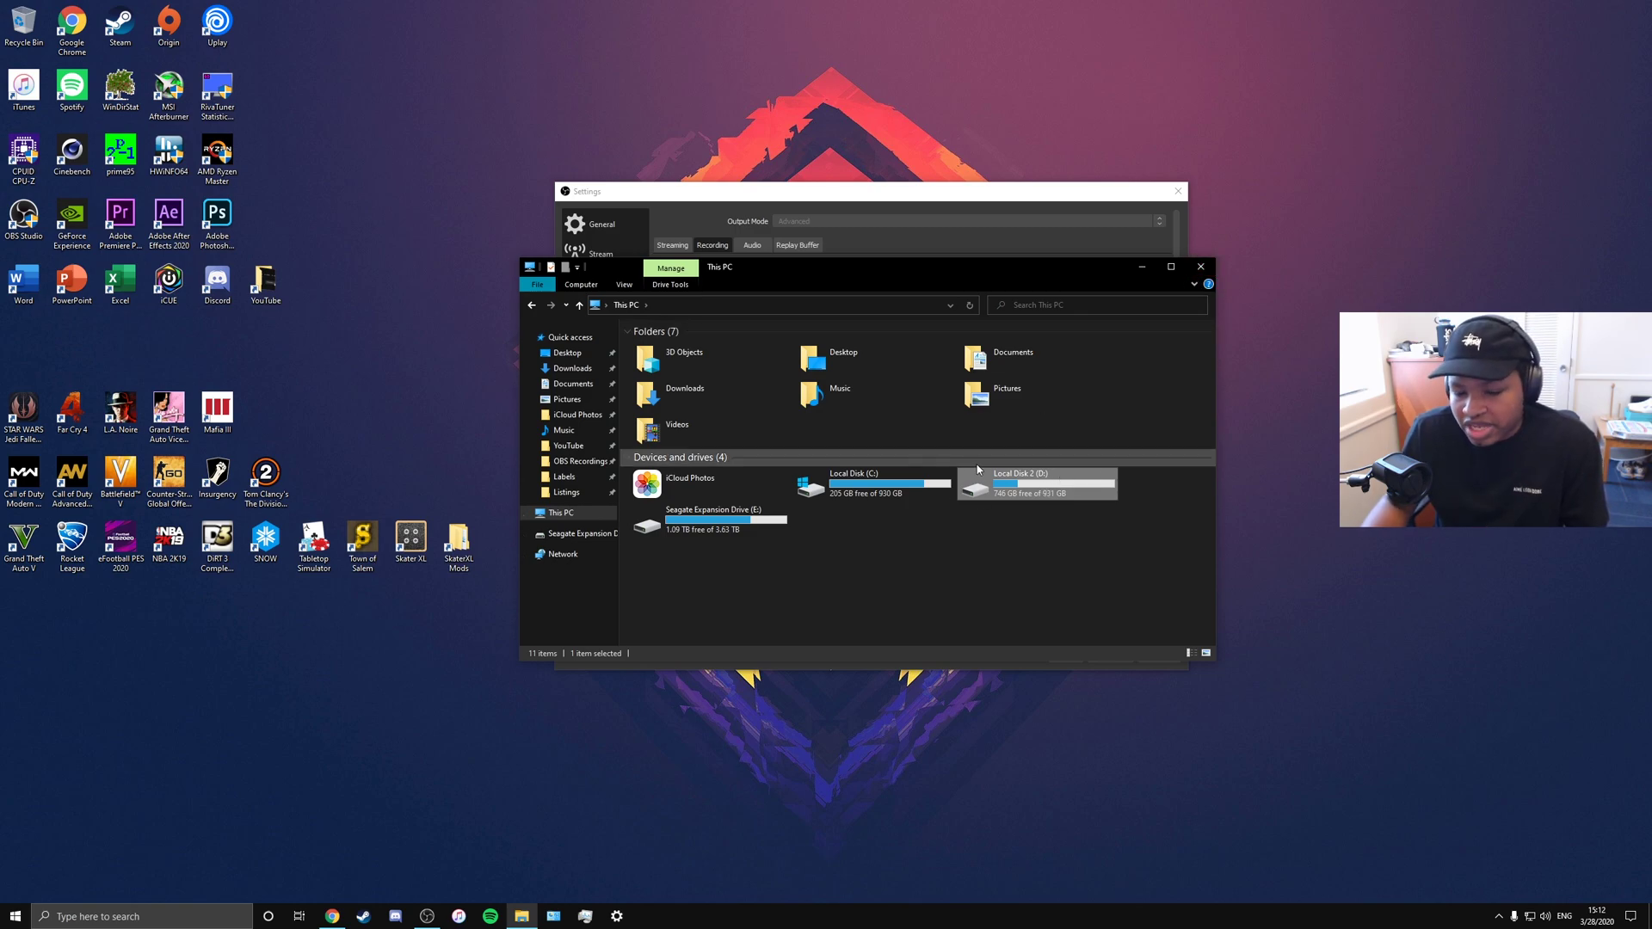
left_click(1200, 268)
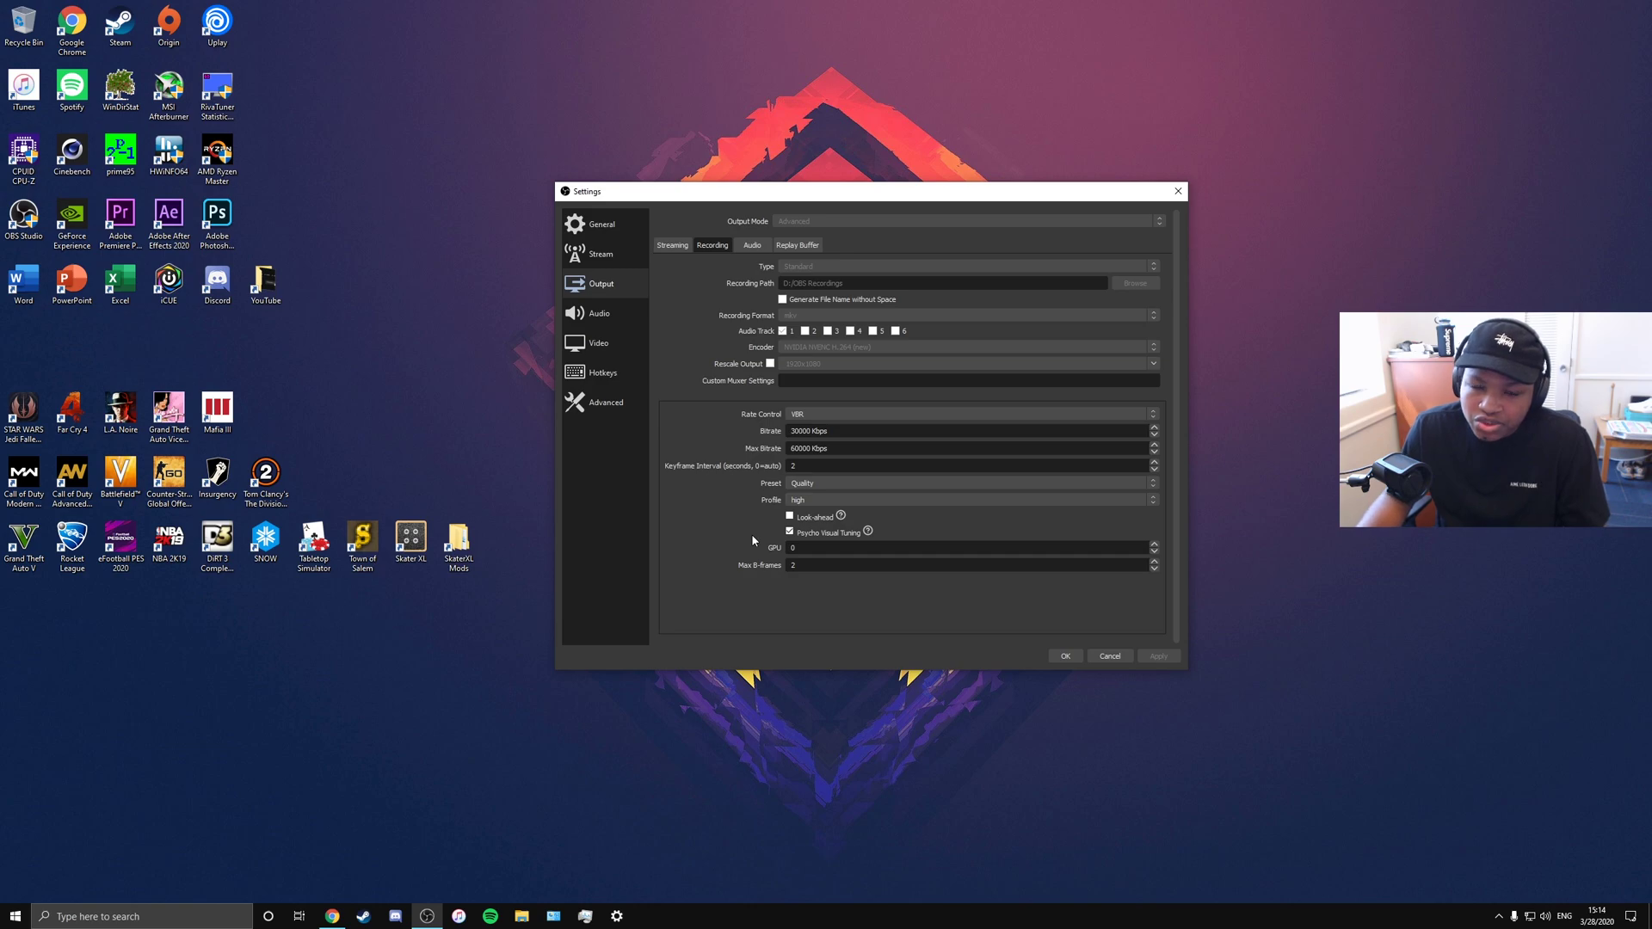
Step: Check the output Audio track bitrates, then view the Replay Buffer tab, leaving it disabled
left_click(752, 246)
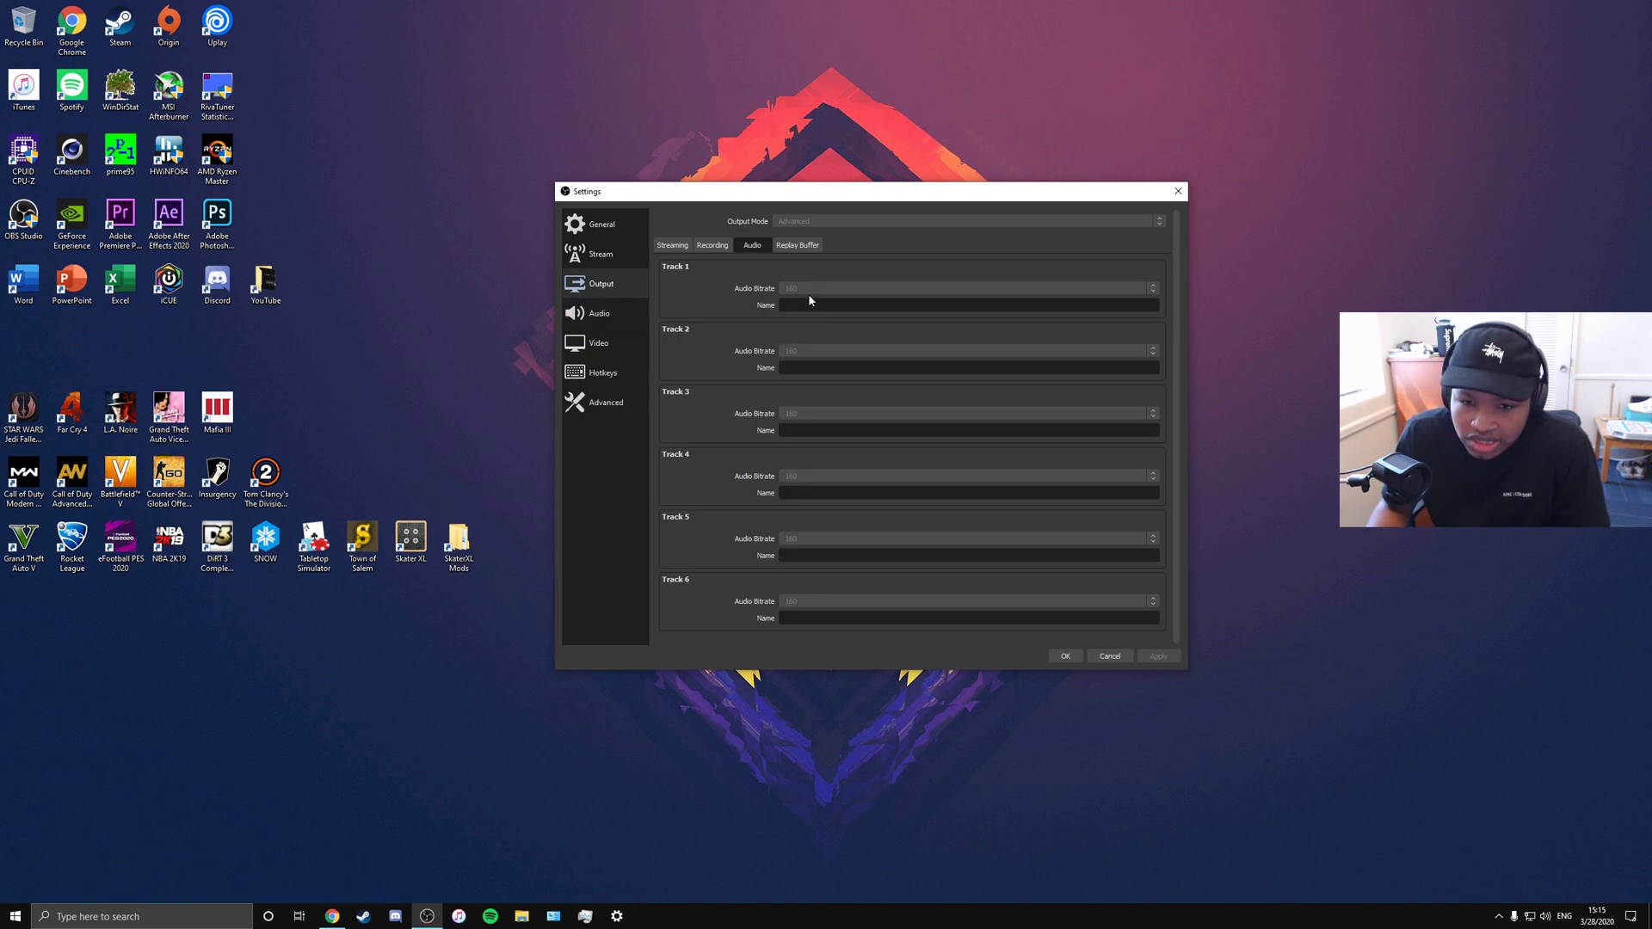
left_click(796, 245)
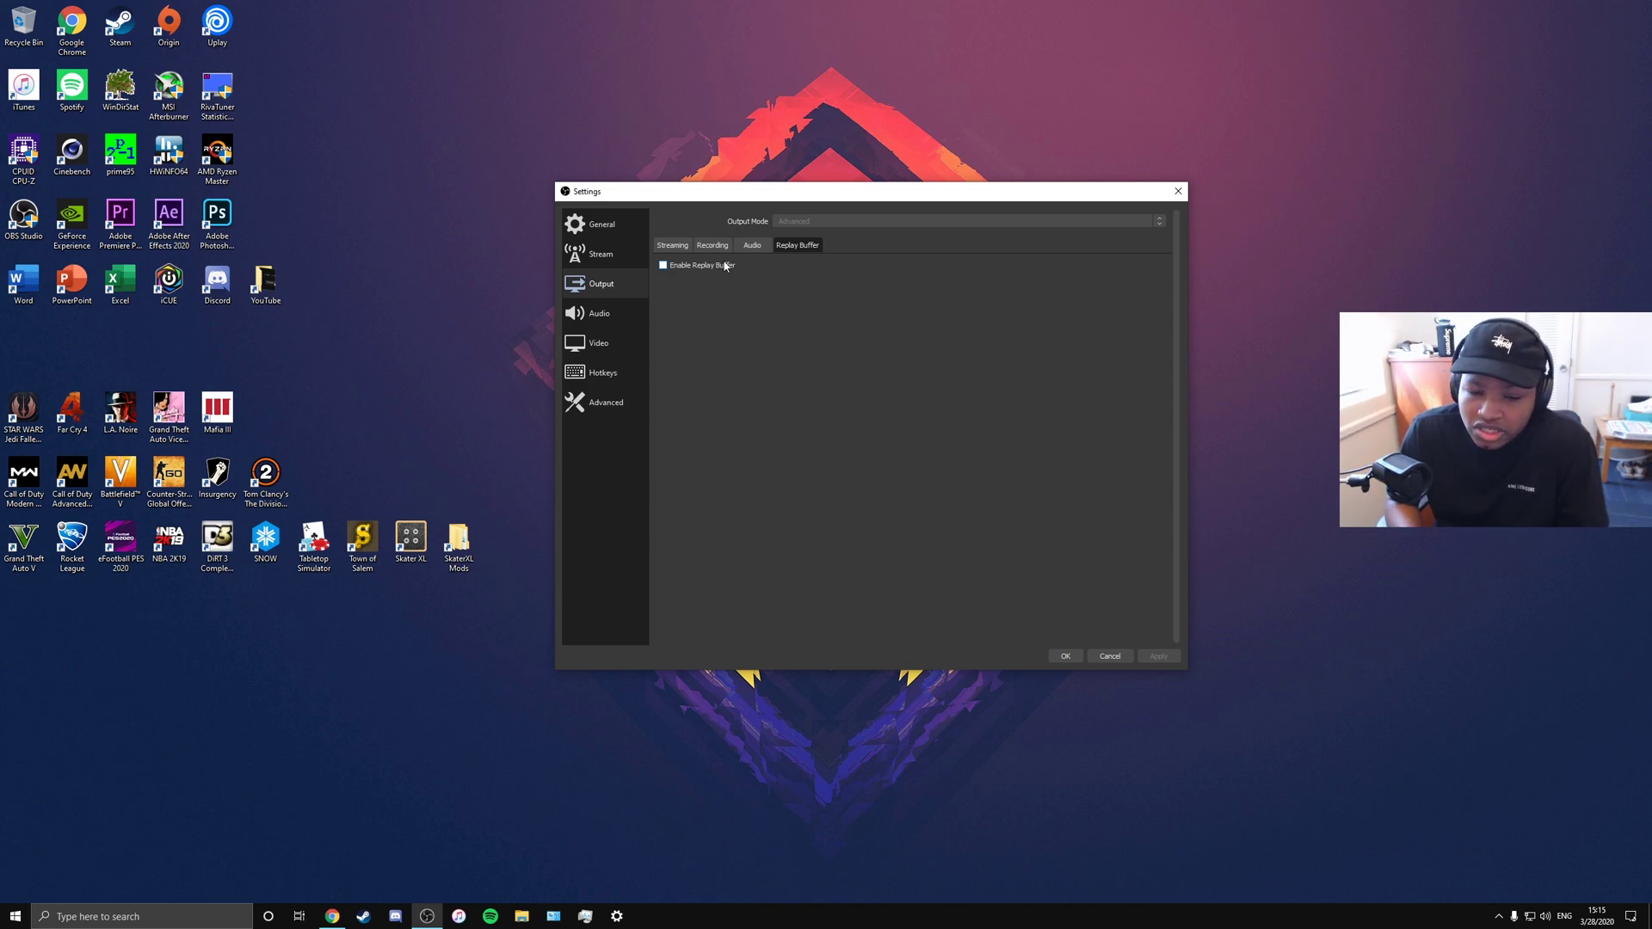
Step: Review Audio settings: headphone desktop audio, USB microphone, headphone monitoring and push-to-talk
left_click(599, 314)
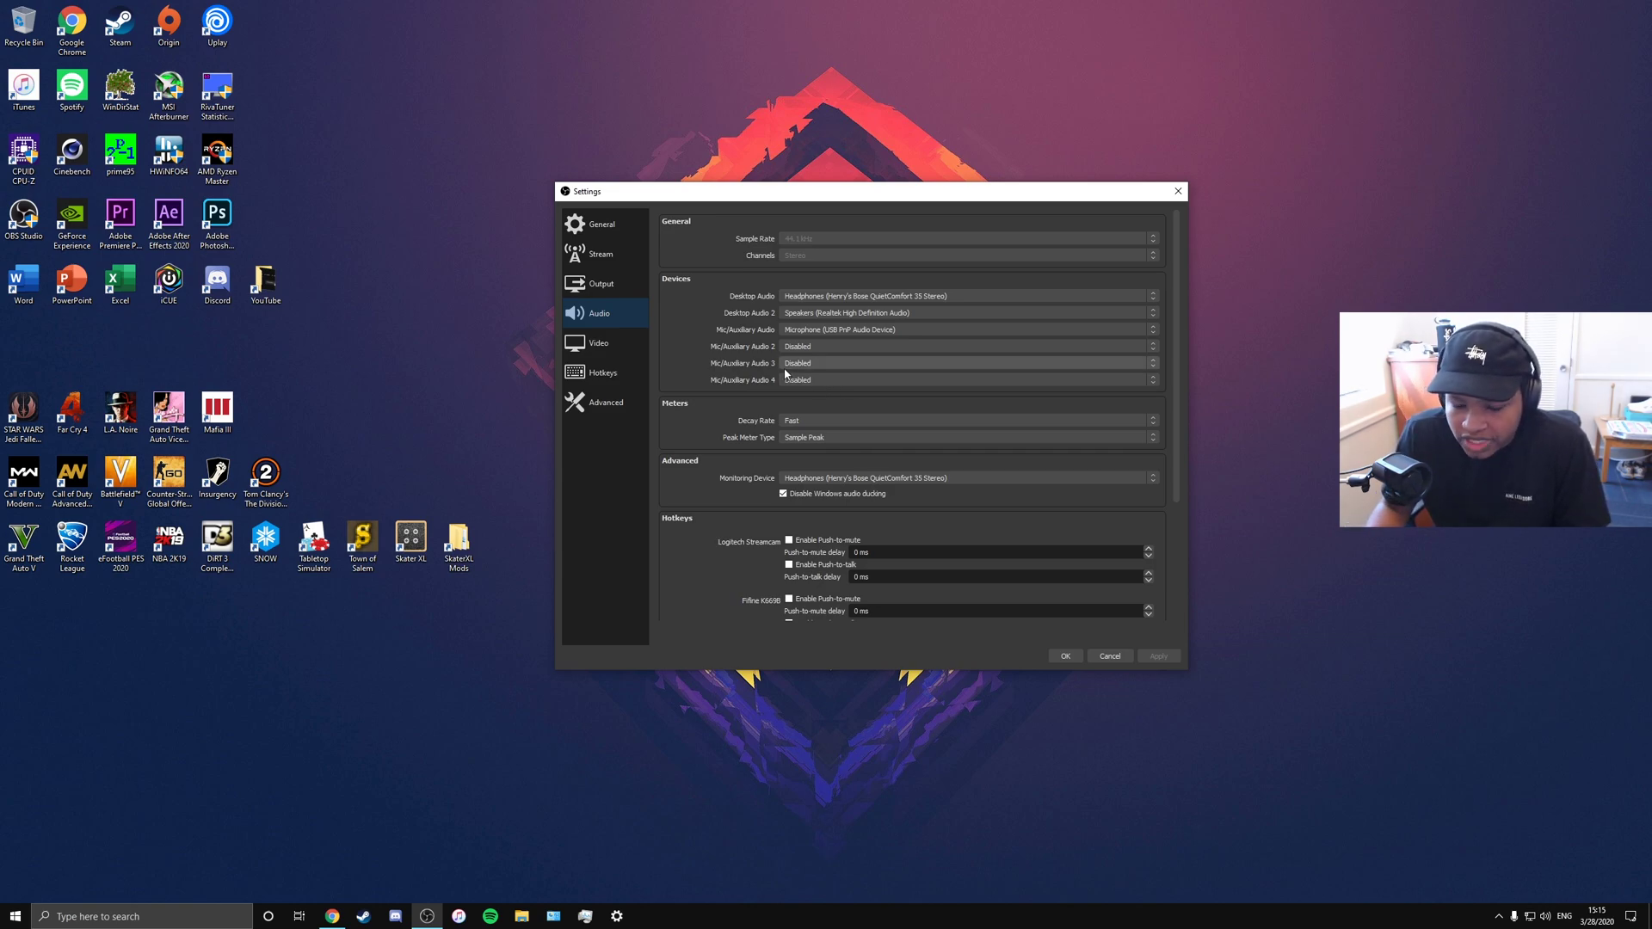
scroll(712, 409, "down", 2)
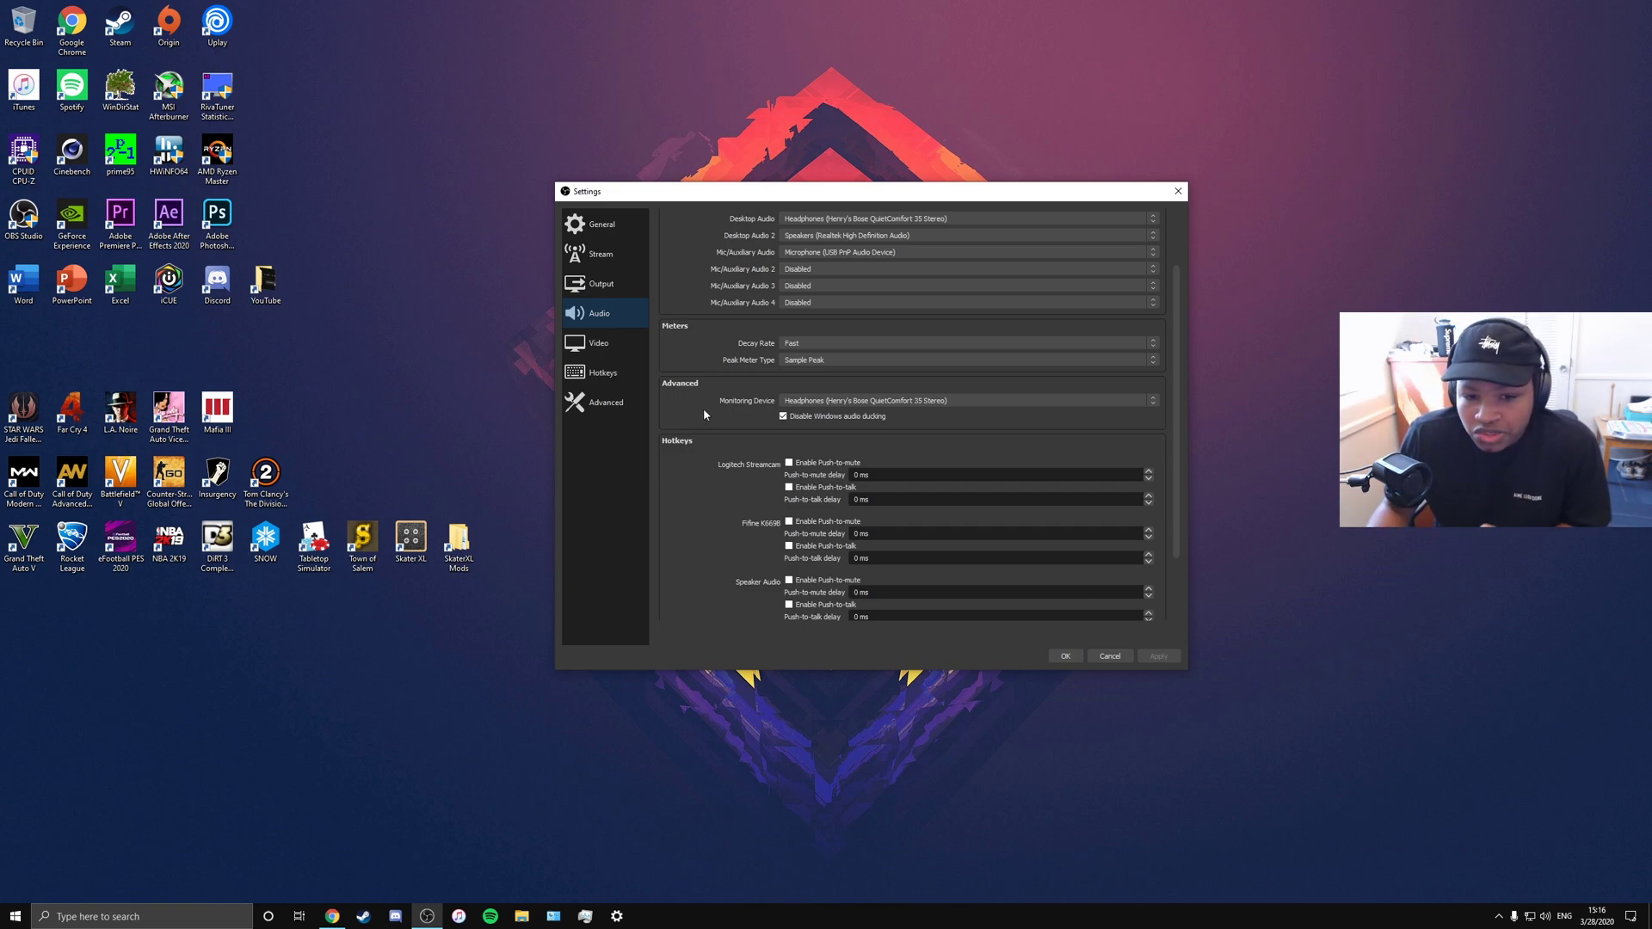
Step: Go through Video to the Hotkeys bindings and Advanced options, then return to General
left_click(607, 343)
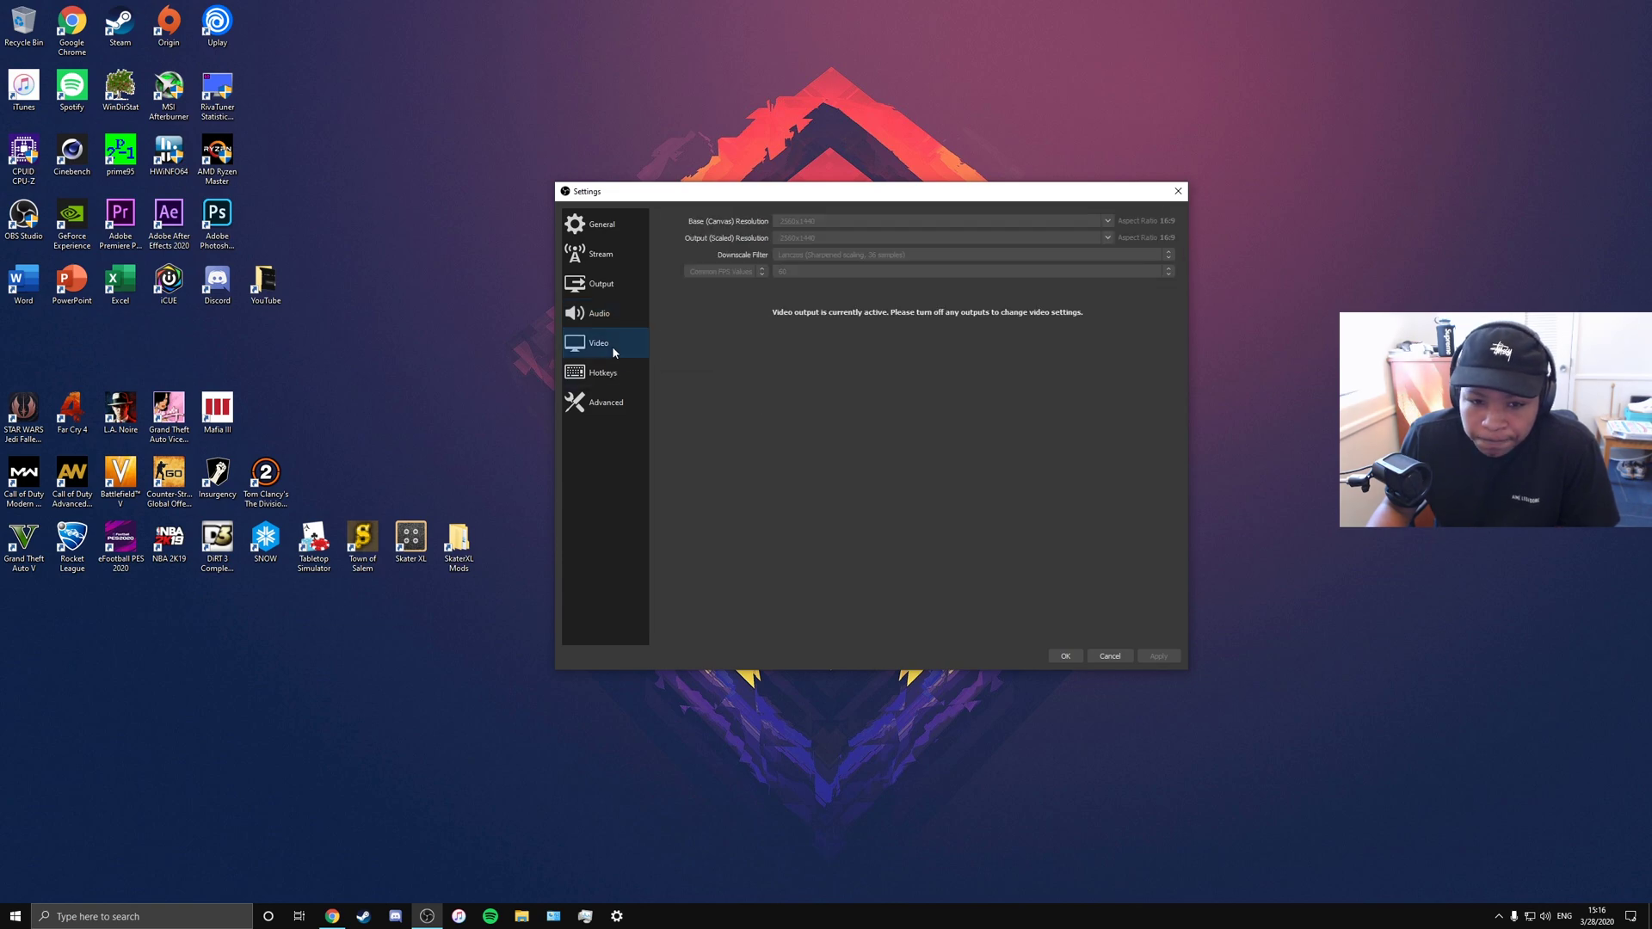
left_click(609, 373)
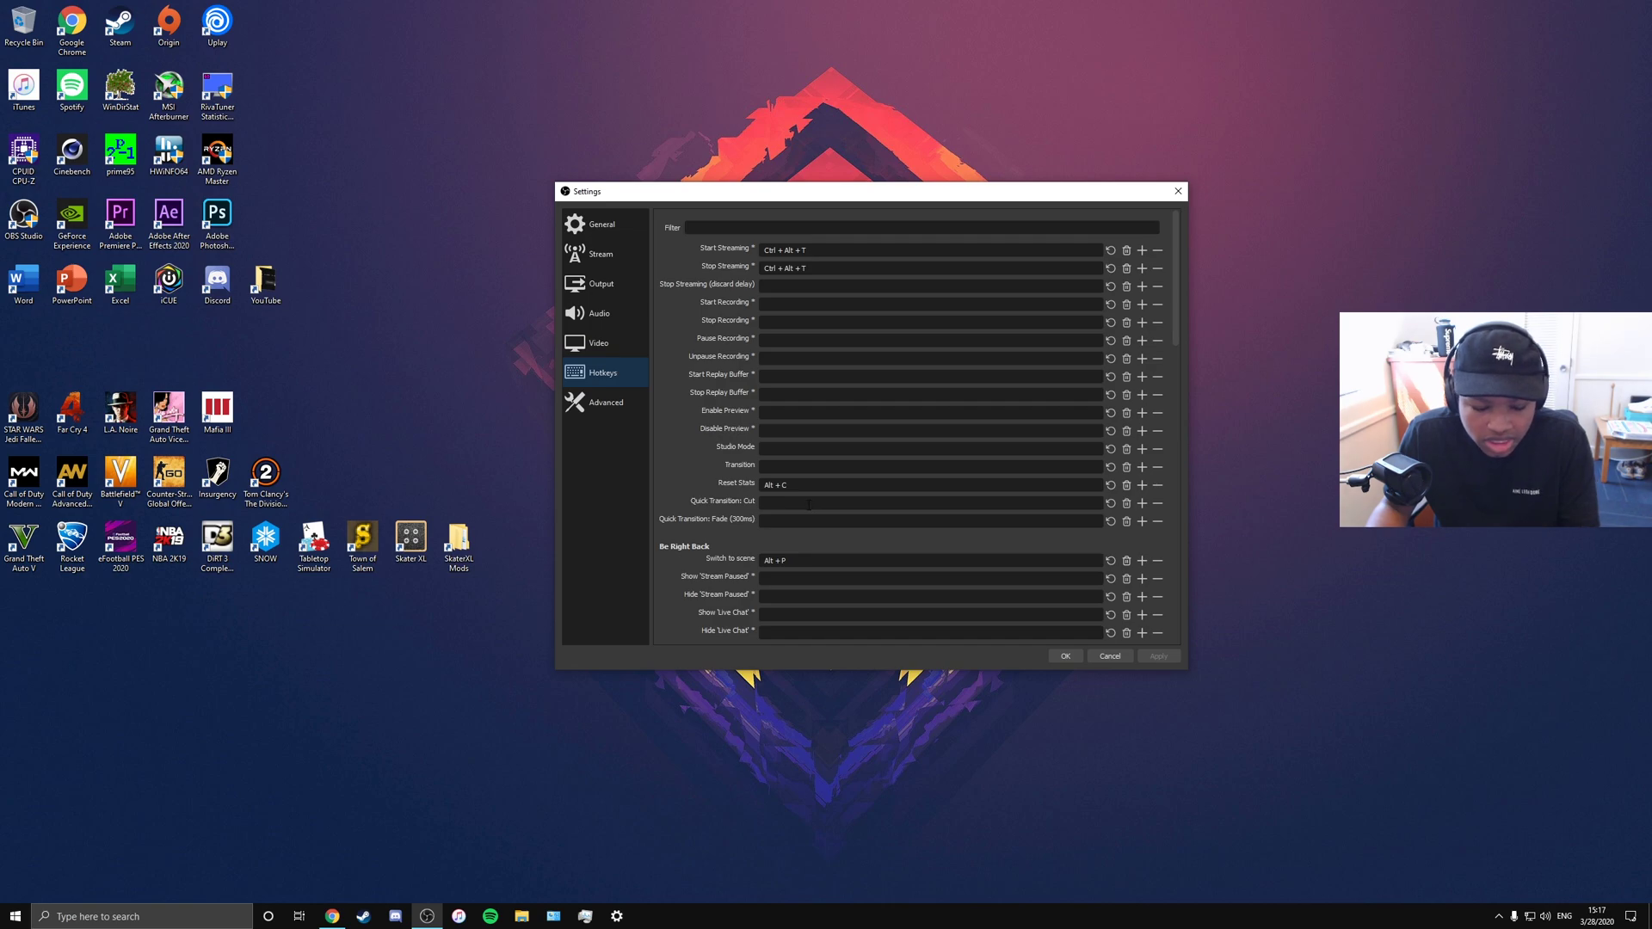
scroll(808, 506, "down", 1)
scroll(726, 504, "down", 2)
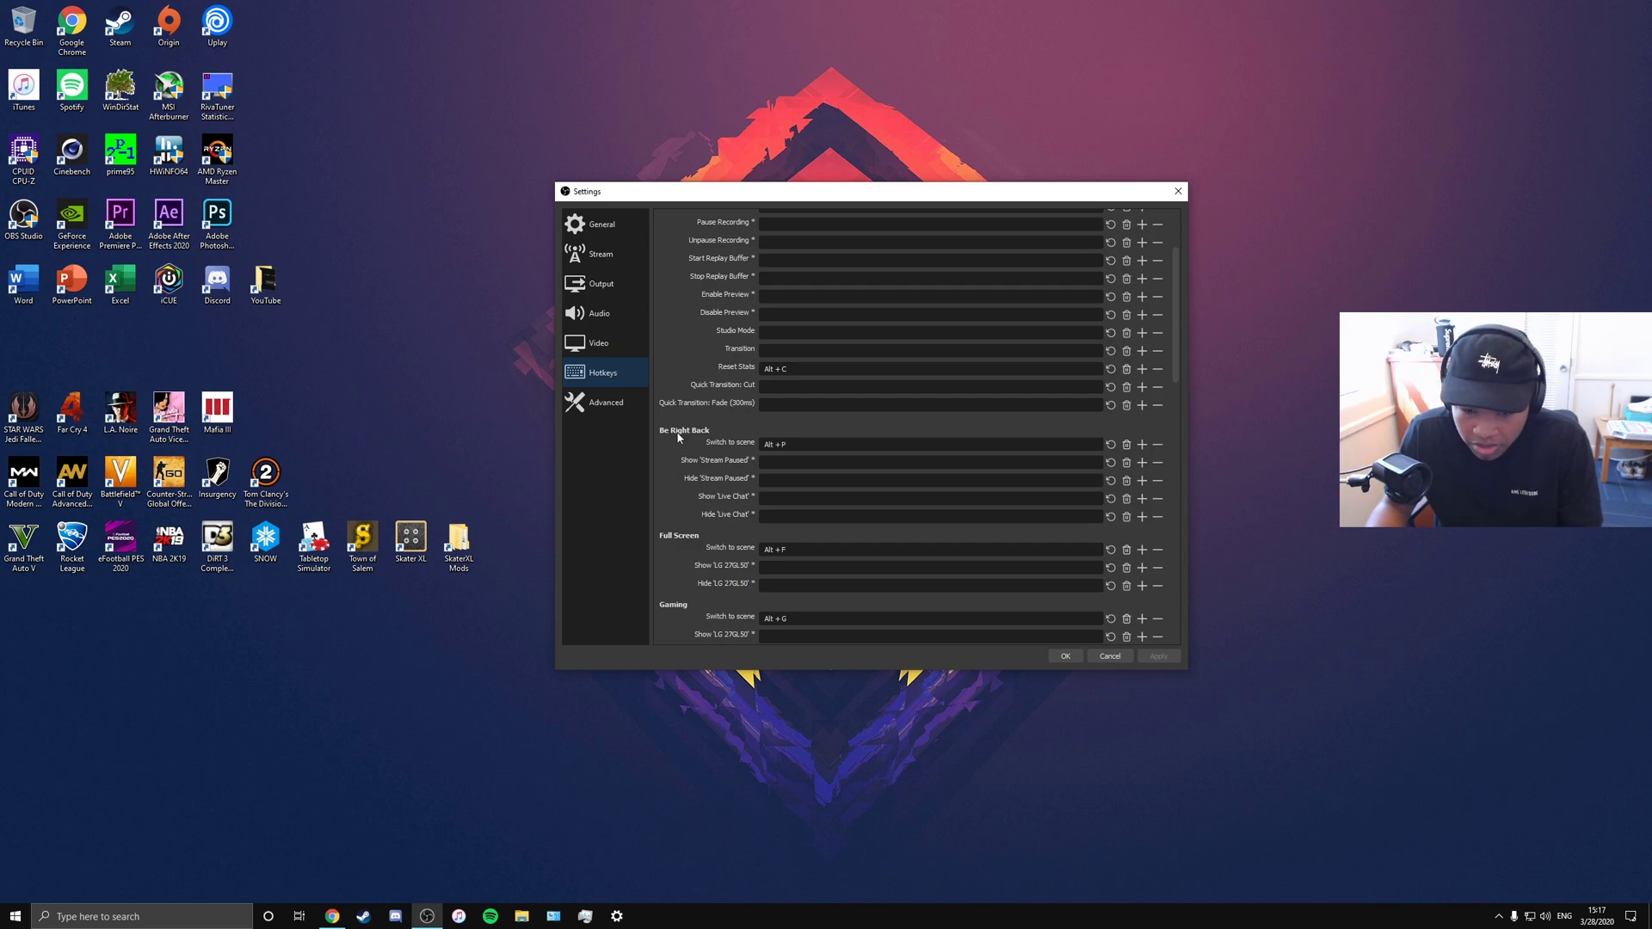
scroll(680, 438, "down", 3)
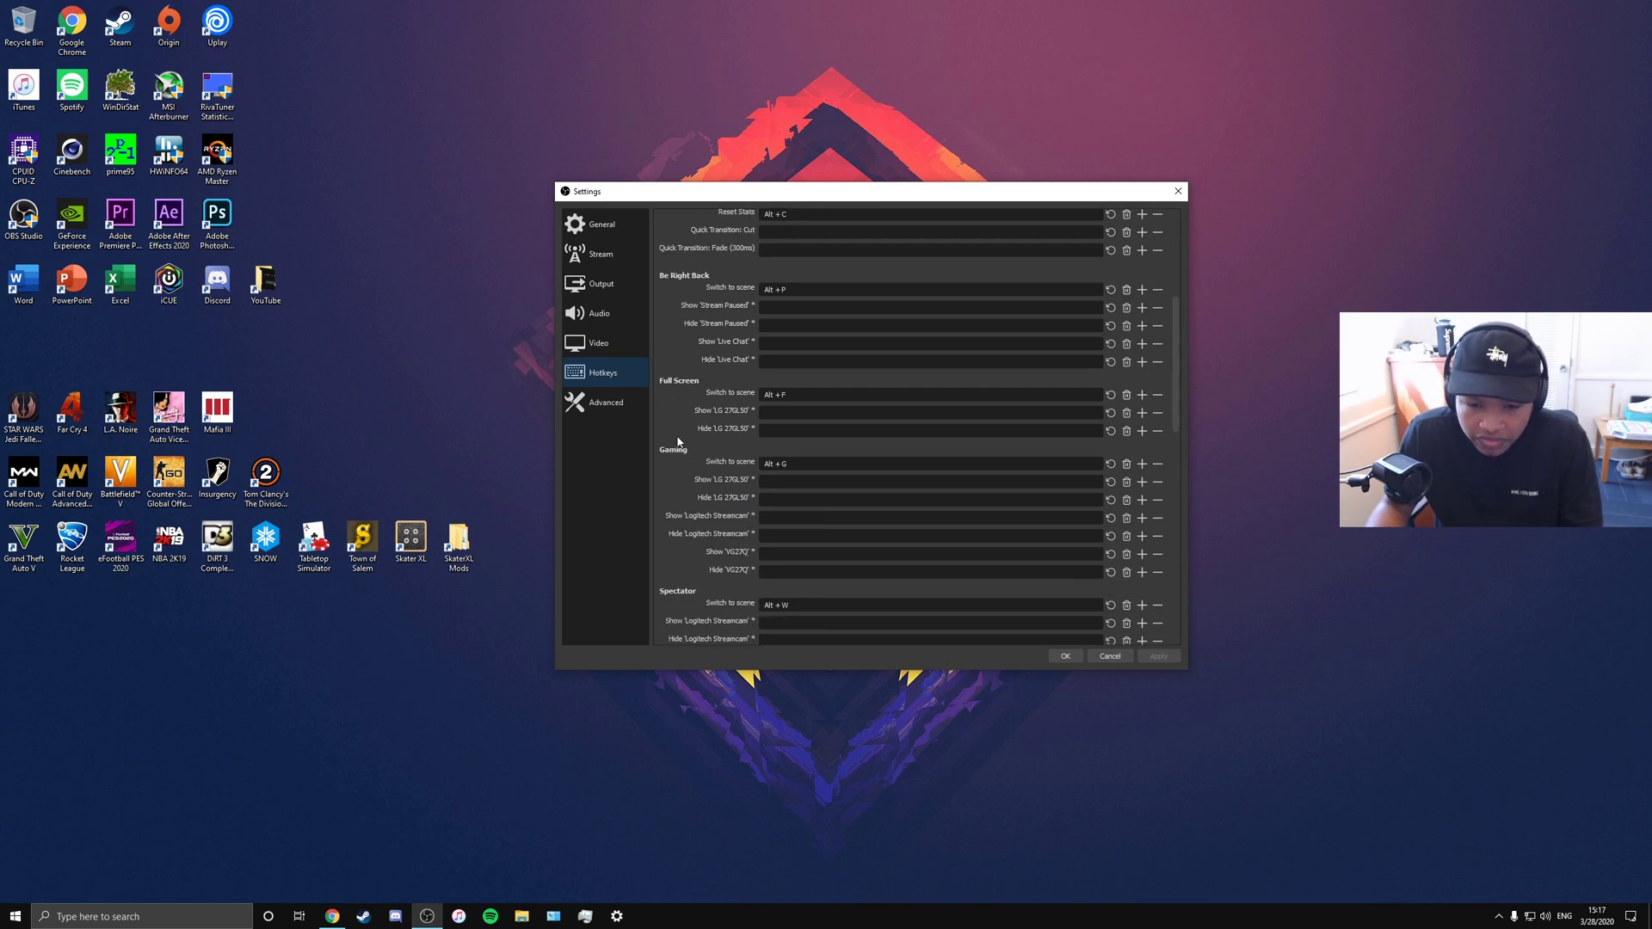
scroll(684, 446, "down", 3)
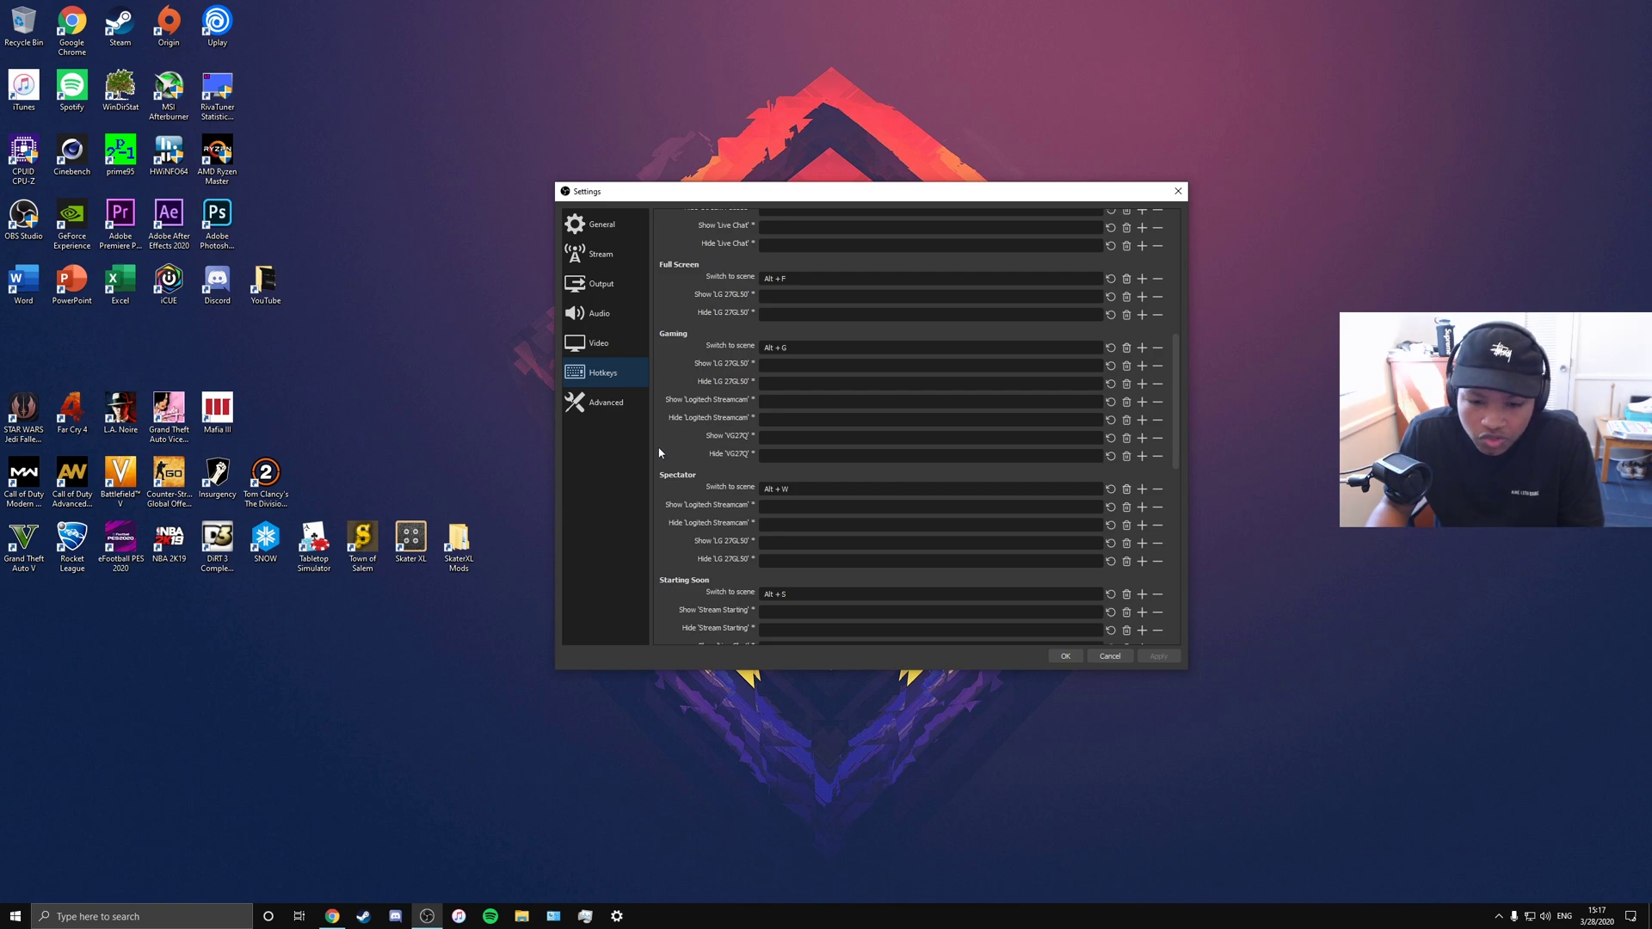
scroll(658, 453, "down", 1)
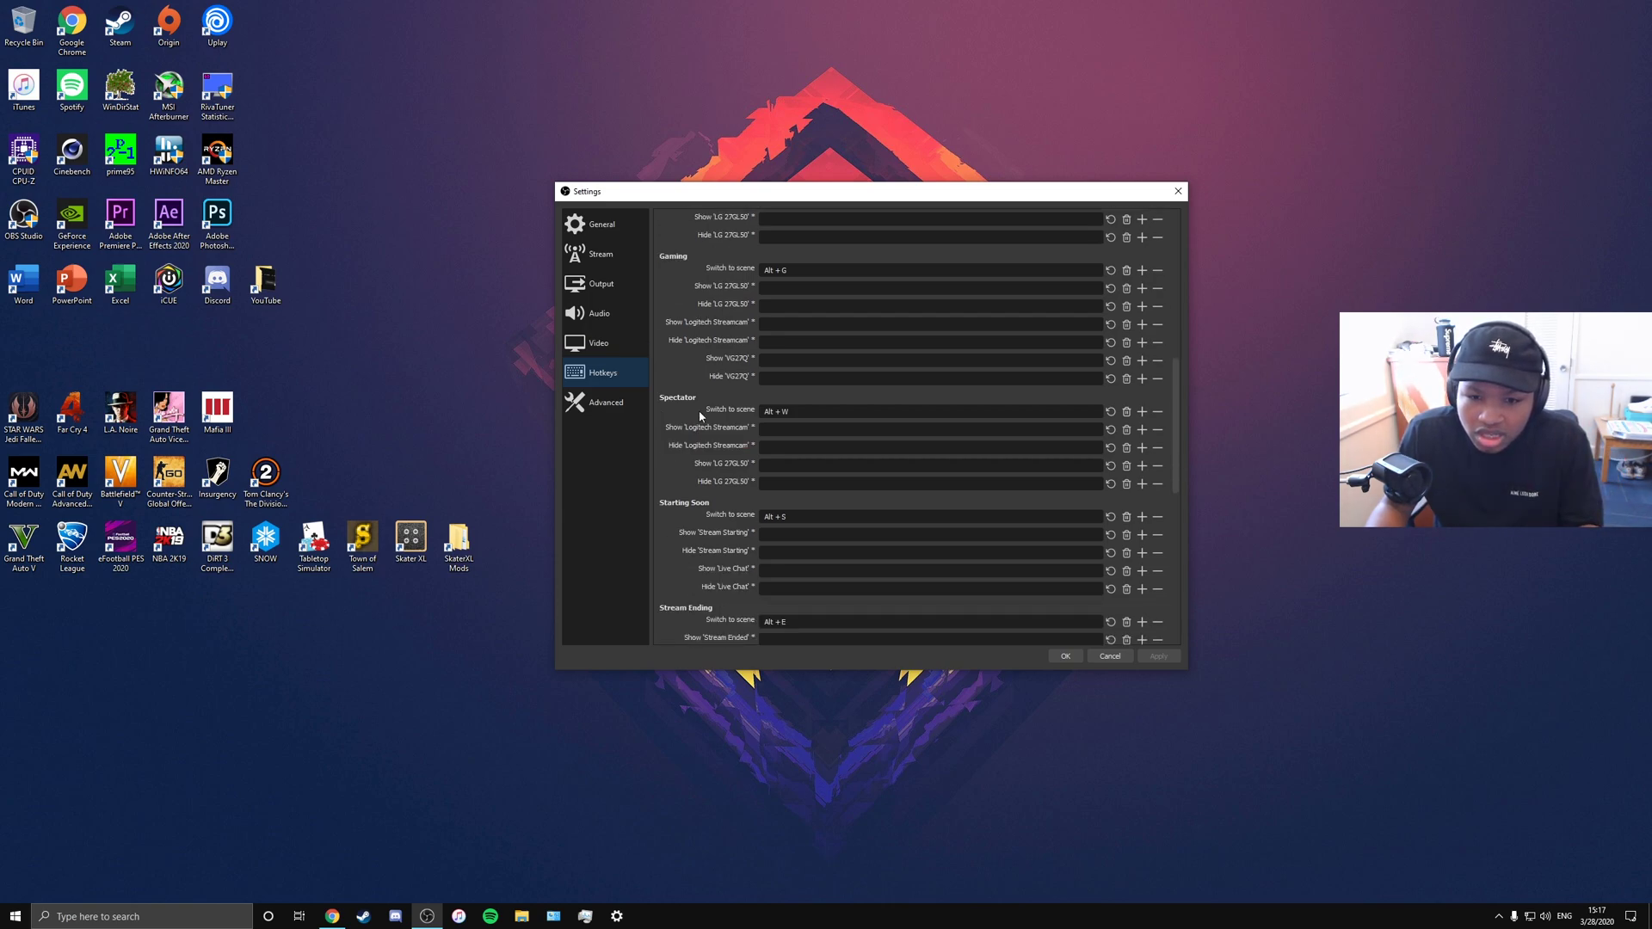
scroll(699, 409, "down", 1)
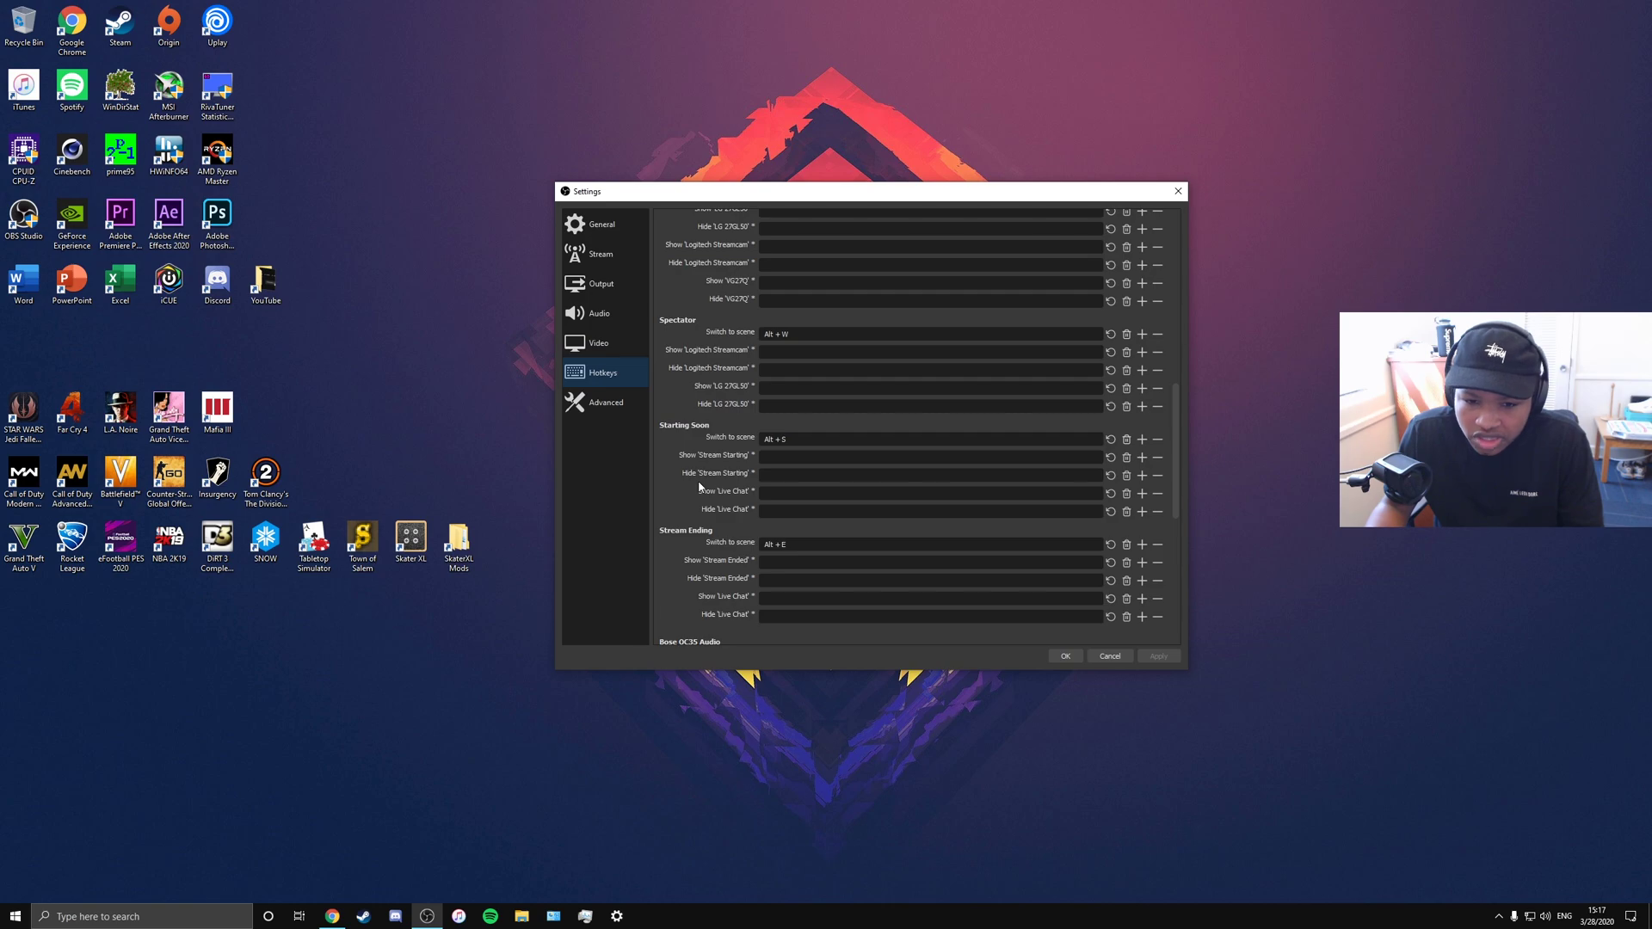
scroll(700, 485, "down", 1)
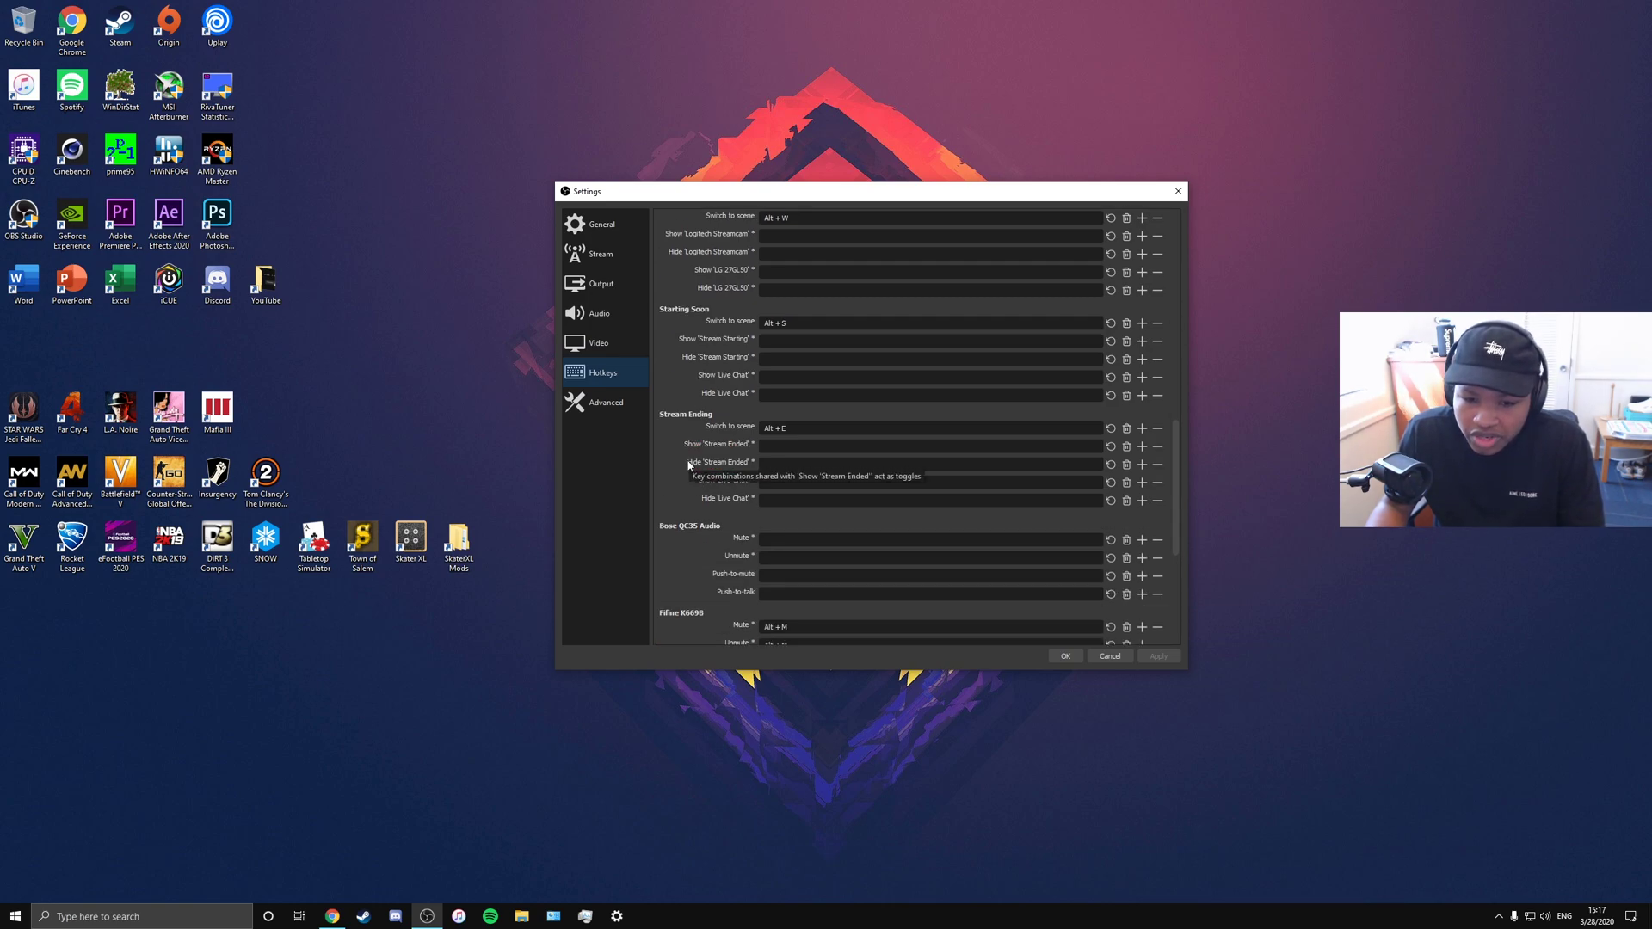
scroll(688, 459, "down", 1)
scroll(678, 467, "down", 1)
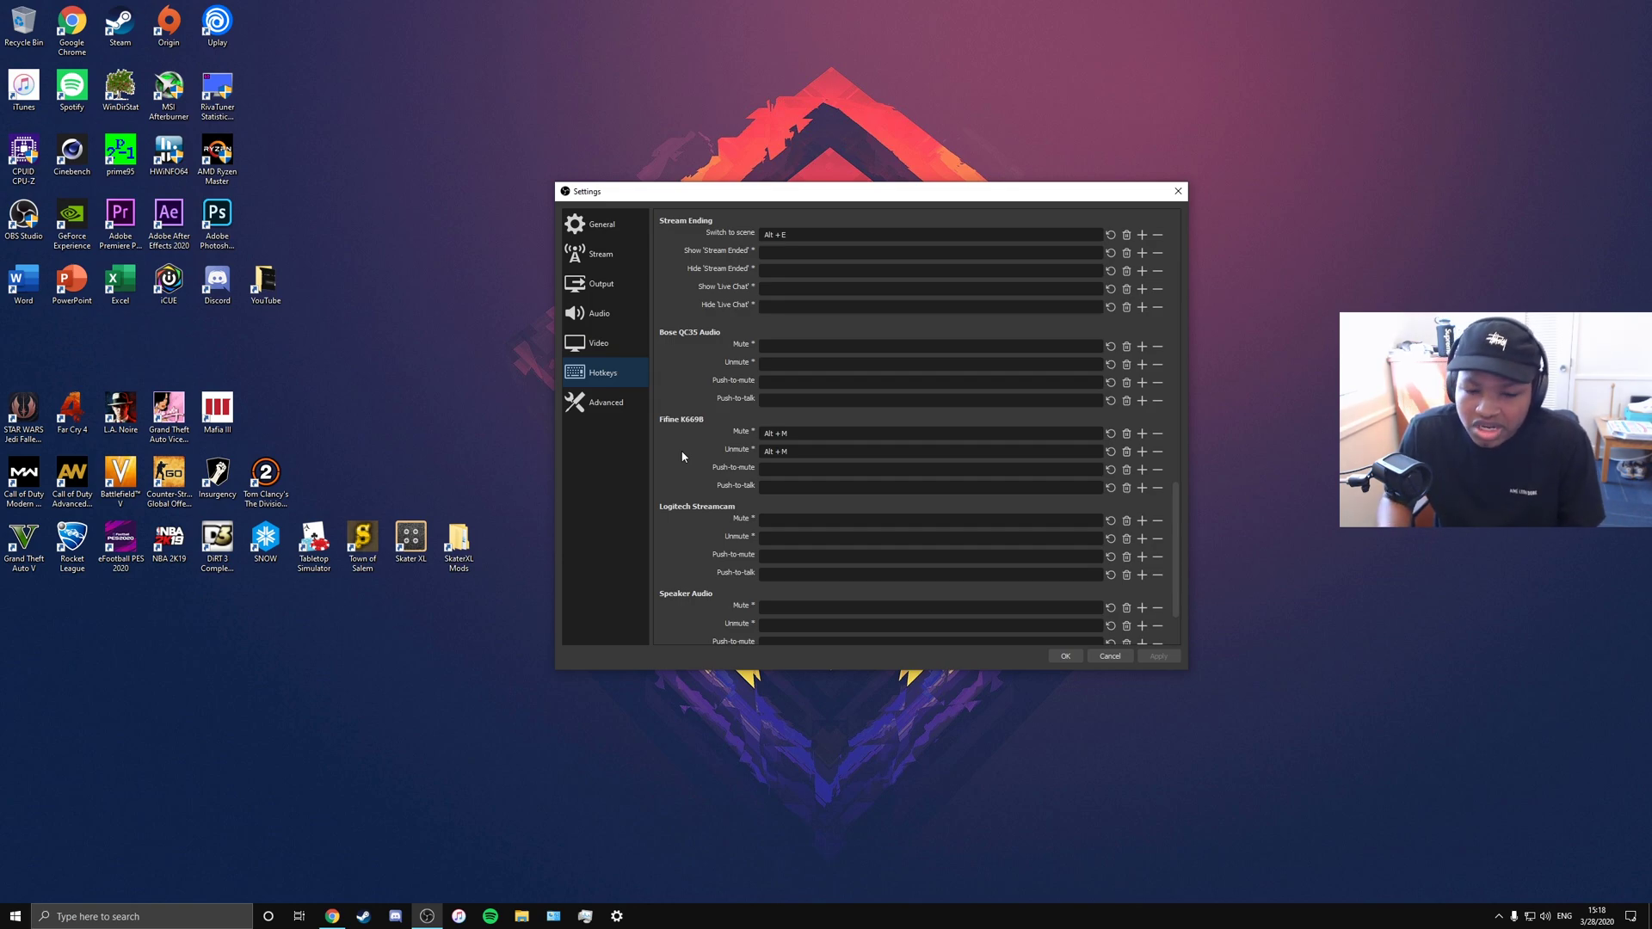
left_click(594, 403)
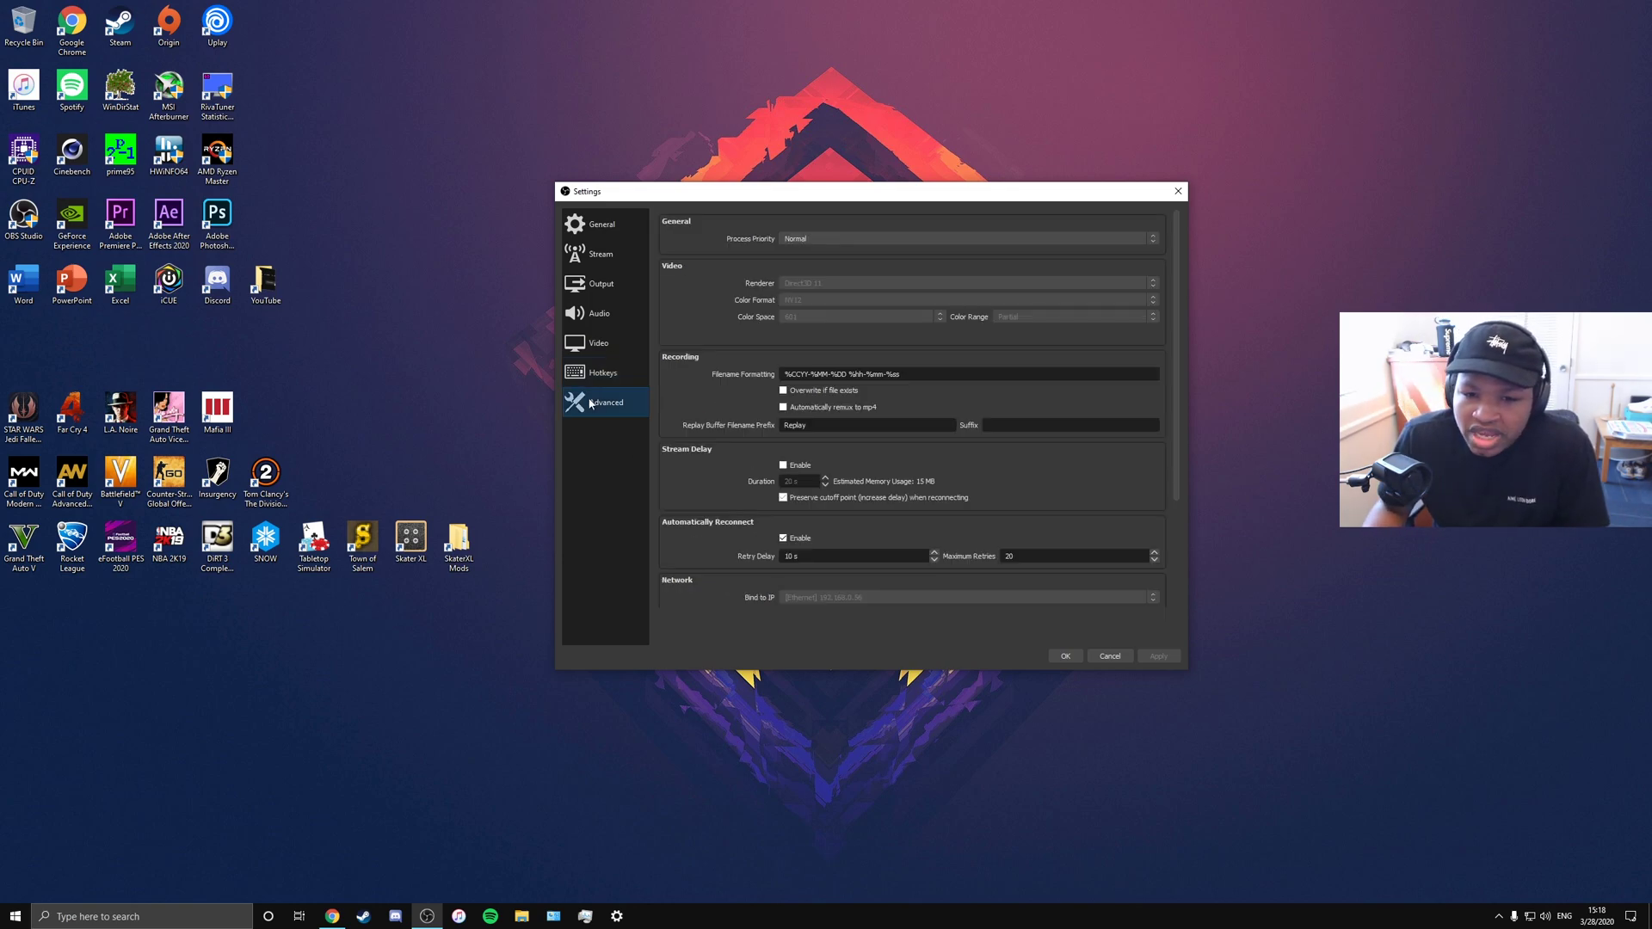
scroll(662, 360, "down", 2)
scroll(660, 361, "up", 2)
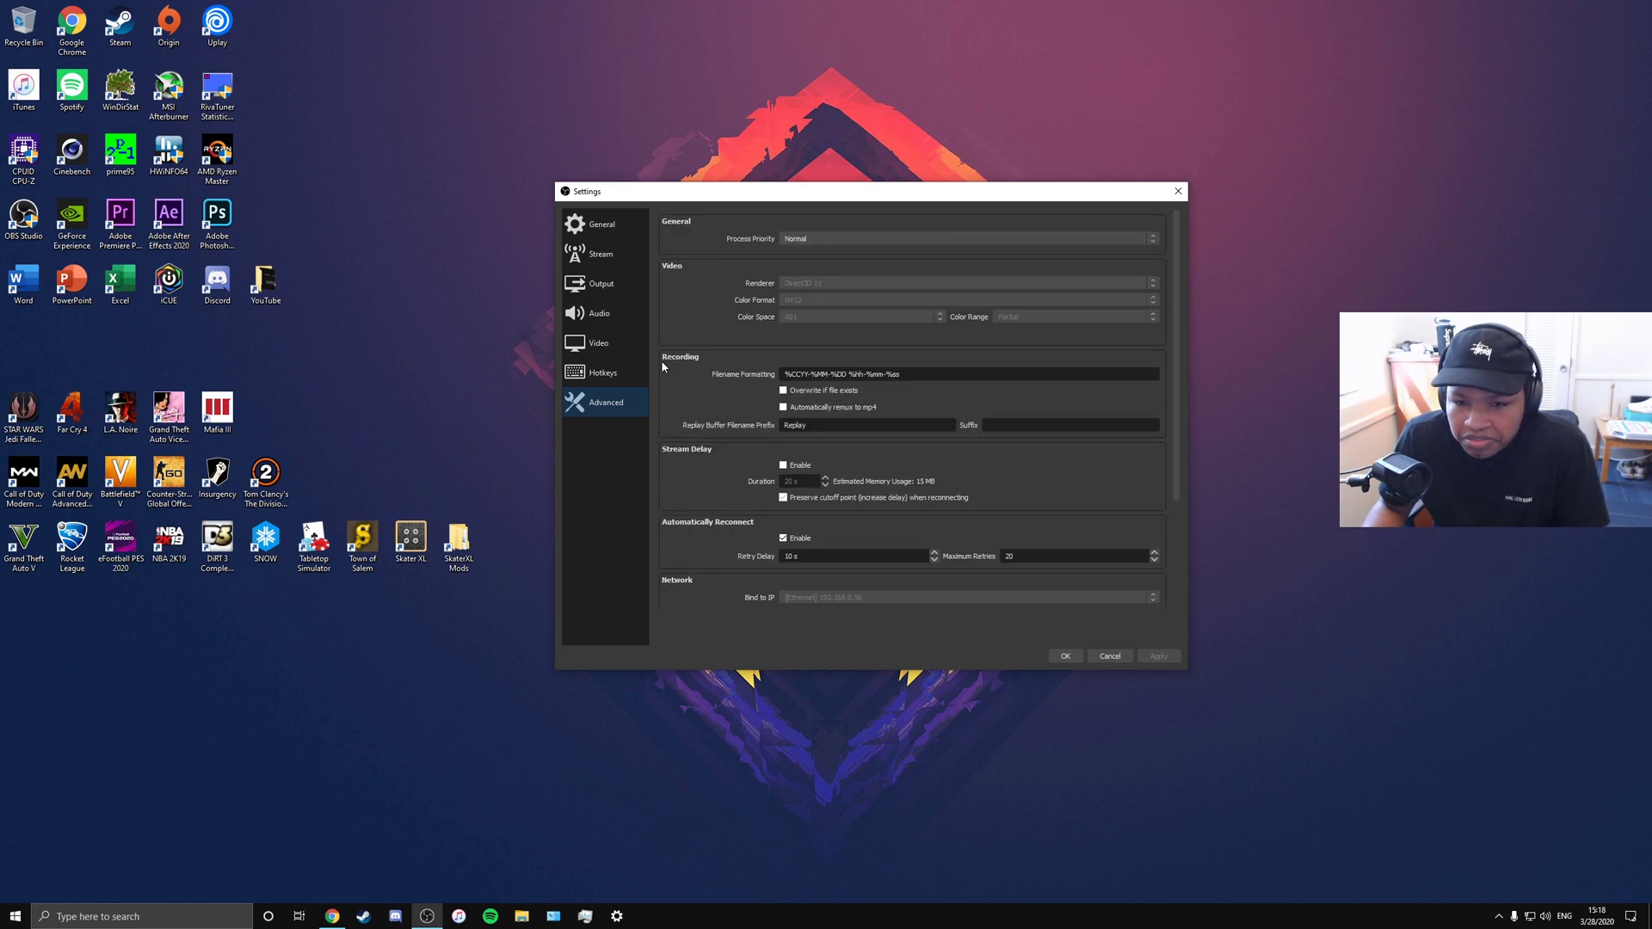
left_click(597, 227)
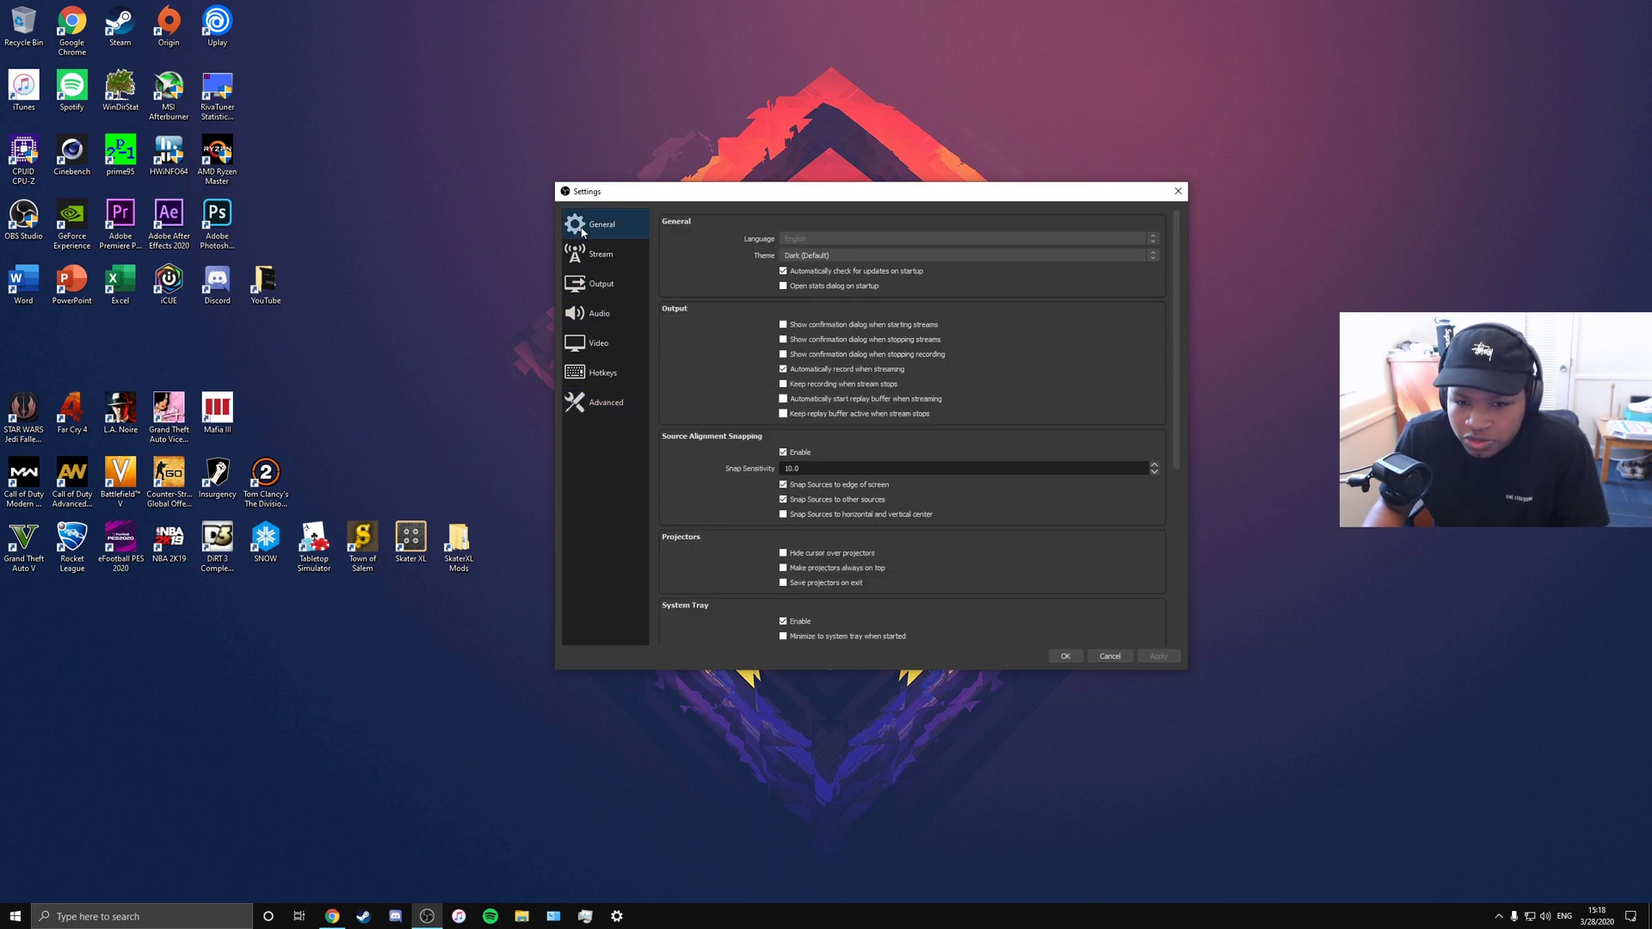
Step: Save all changes with OK and close the Settings dialog
left_click(1065, 659)
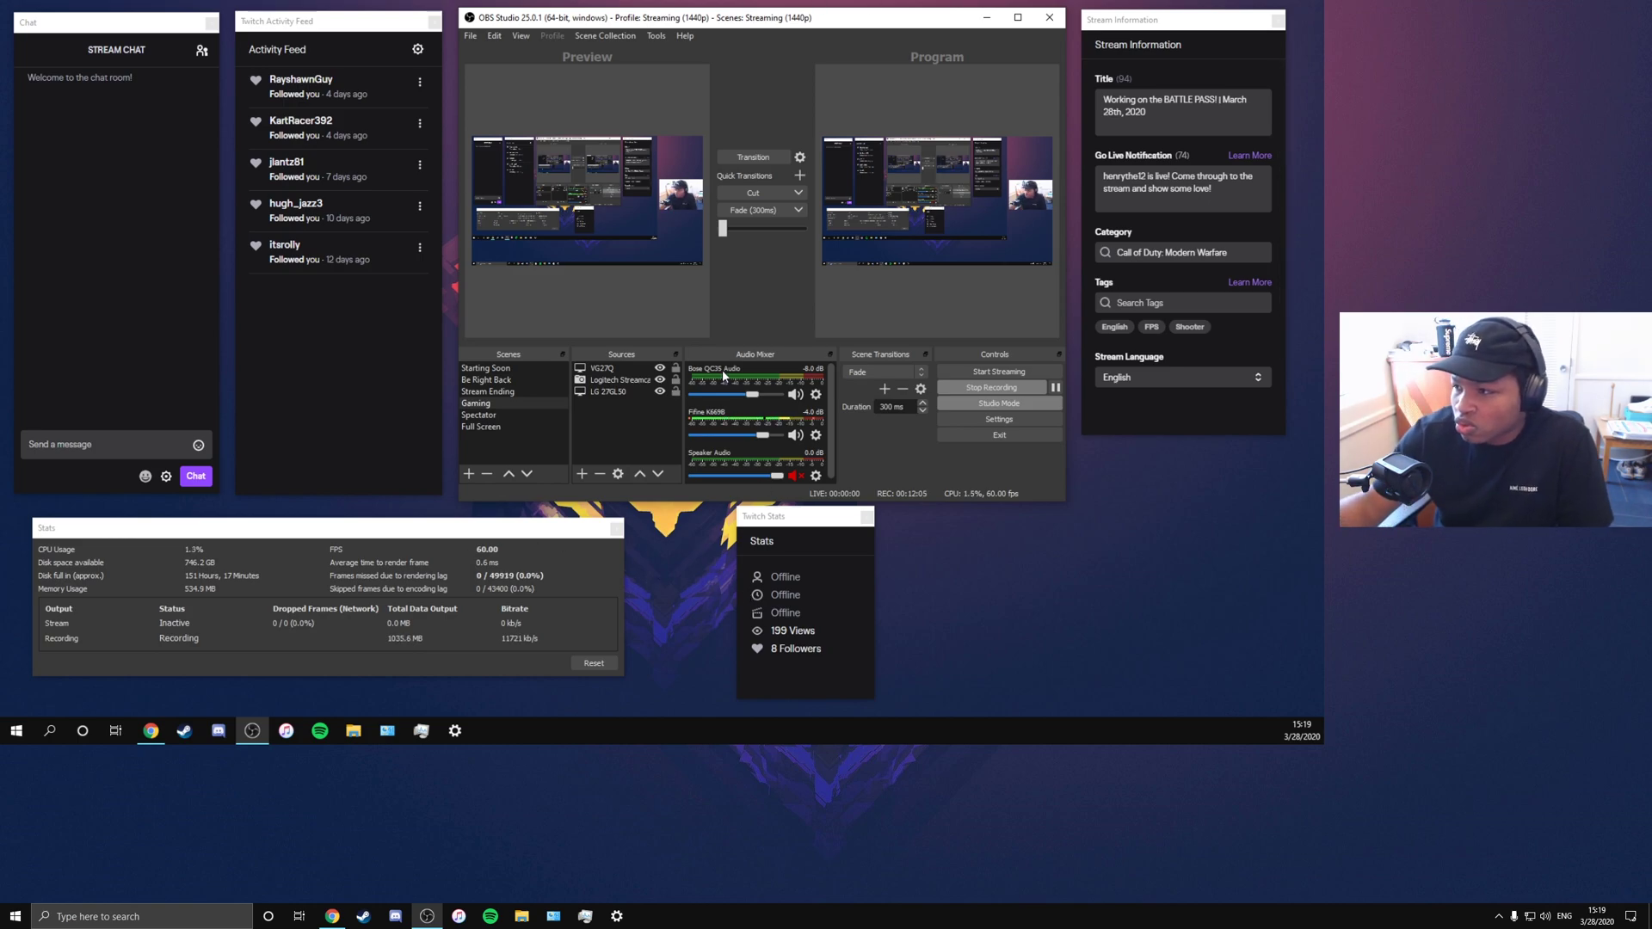
left_click(616, 392)
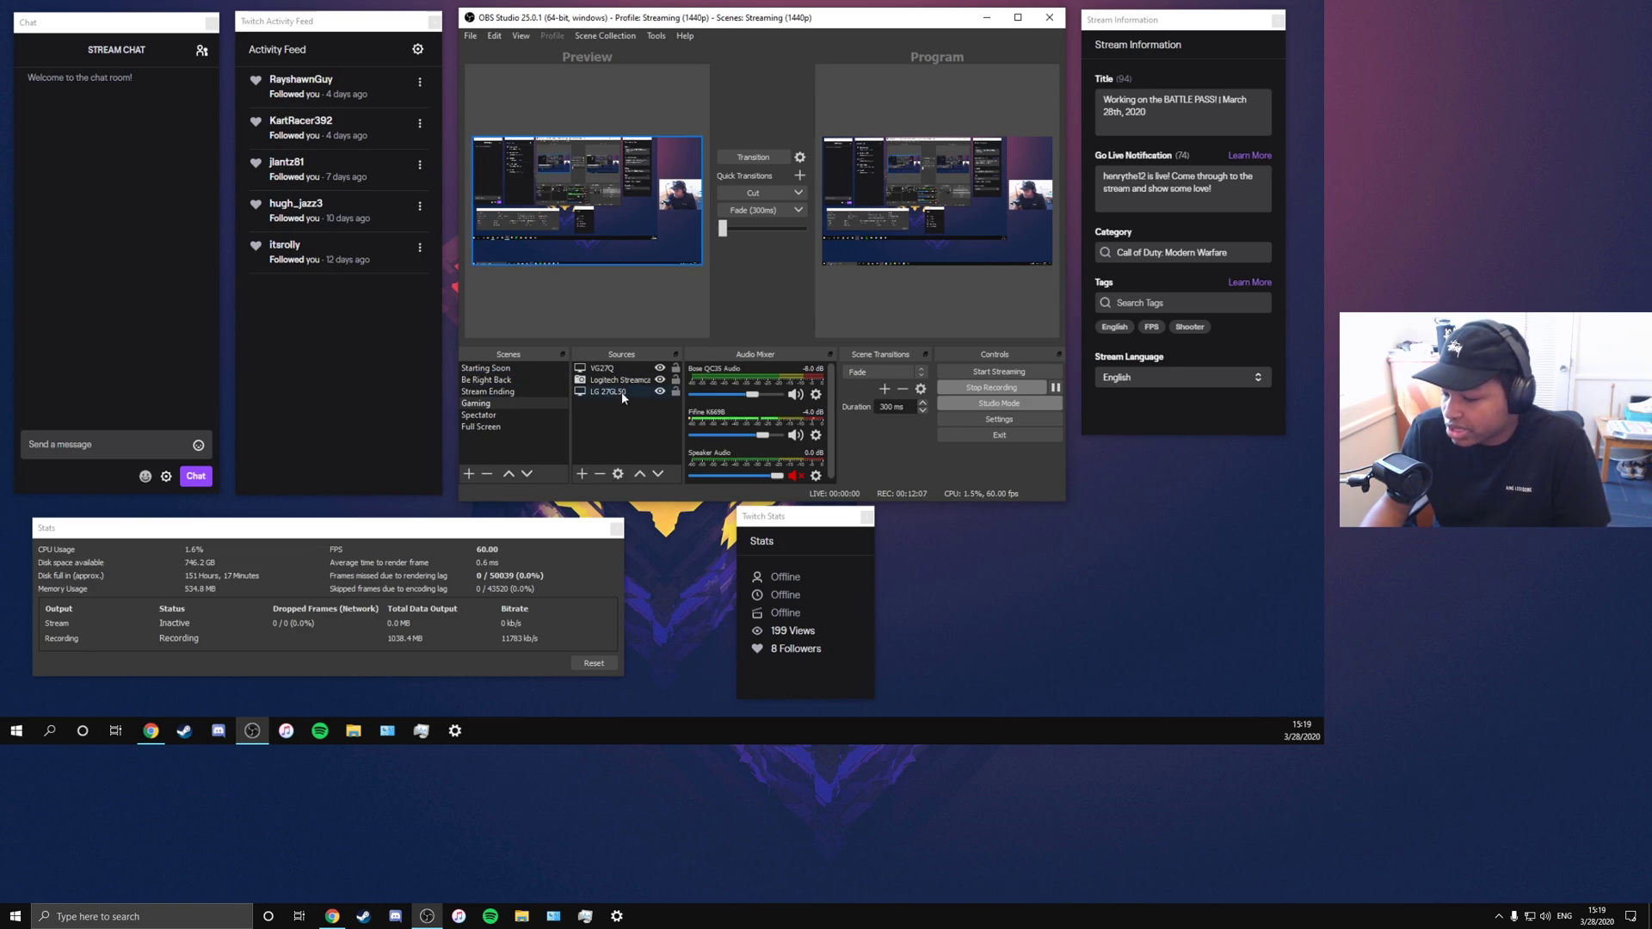
left_click(621, 391, "ctrl")
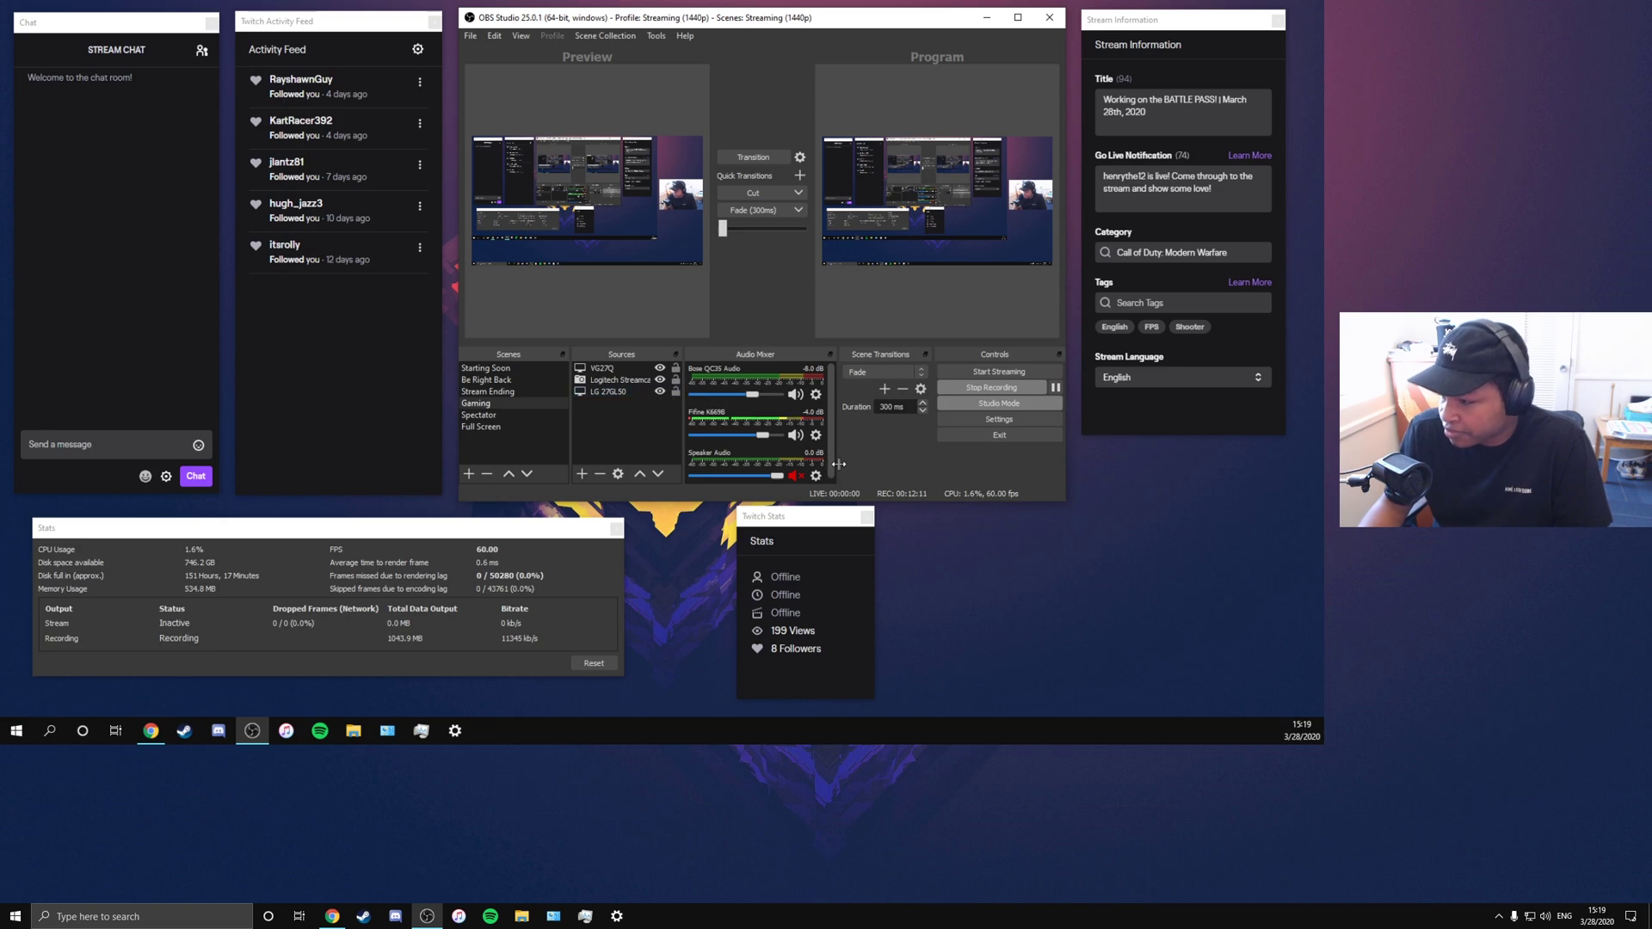